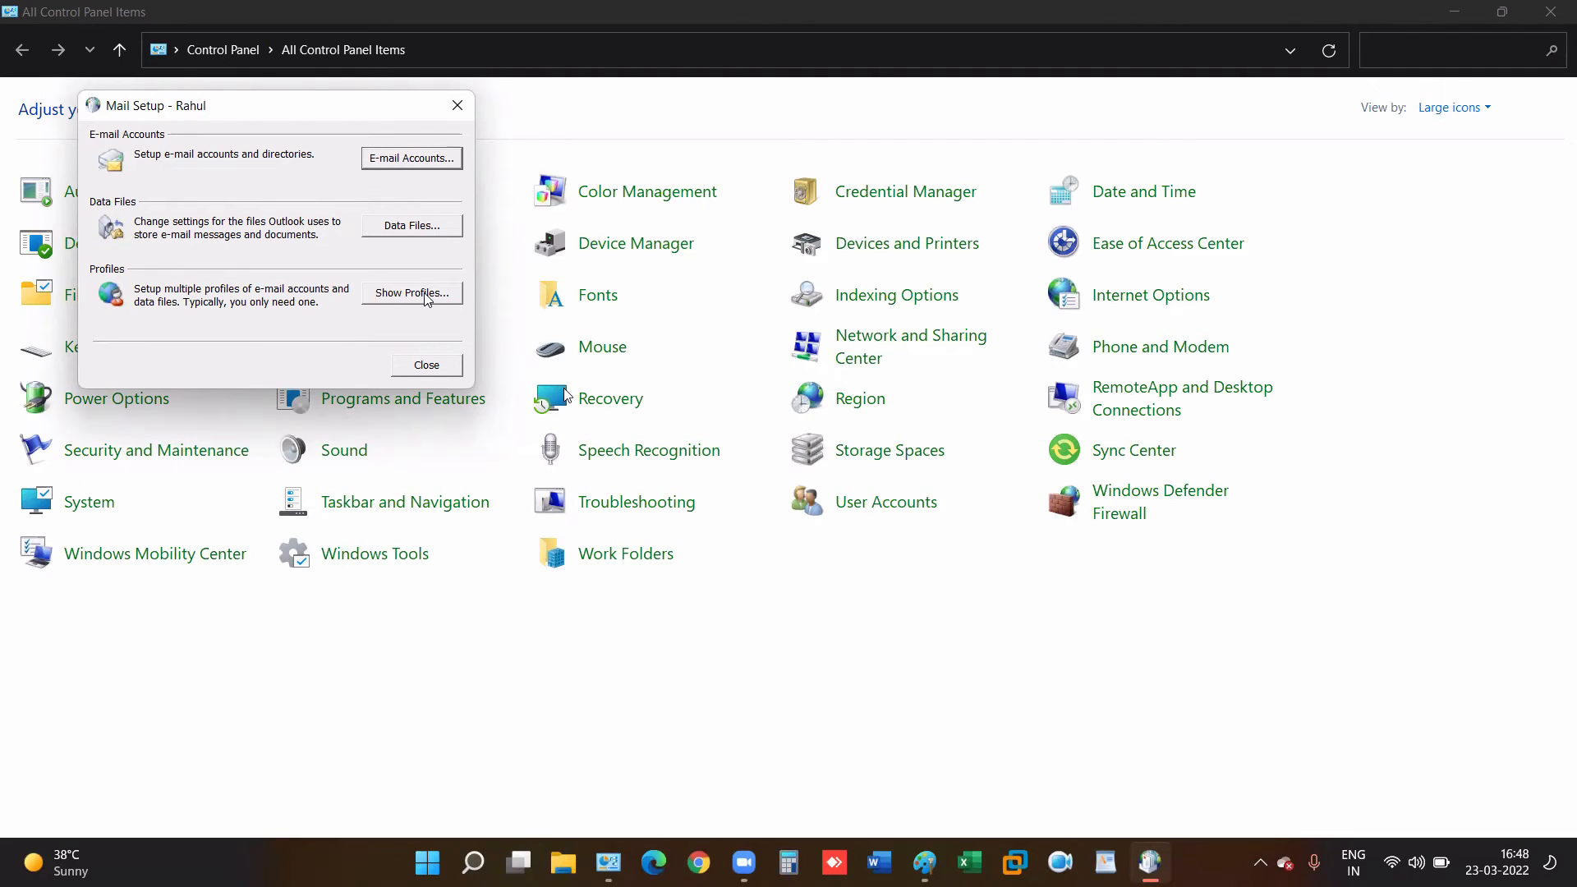
- Open the profile's e-mail account list, checking the Paint notes along the way
left_click(420, 159)
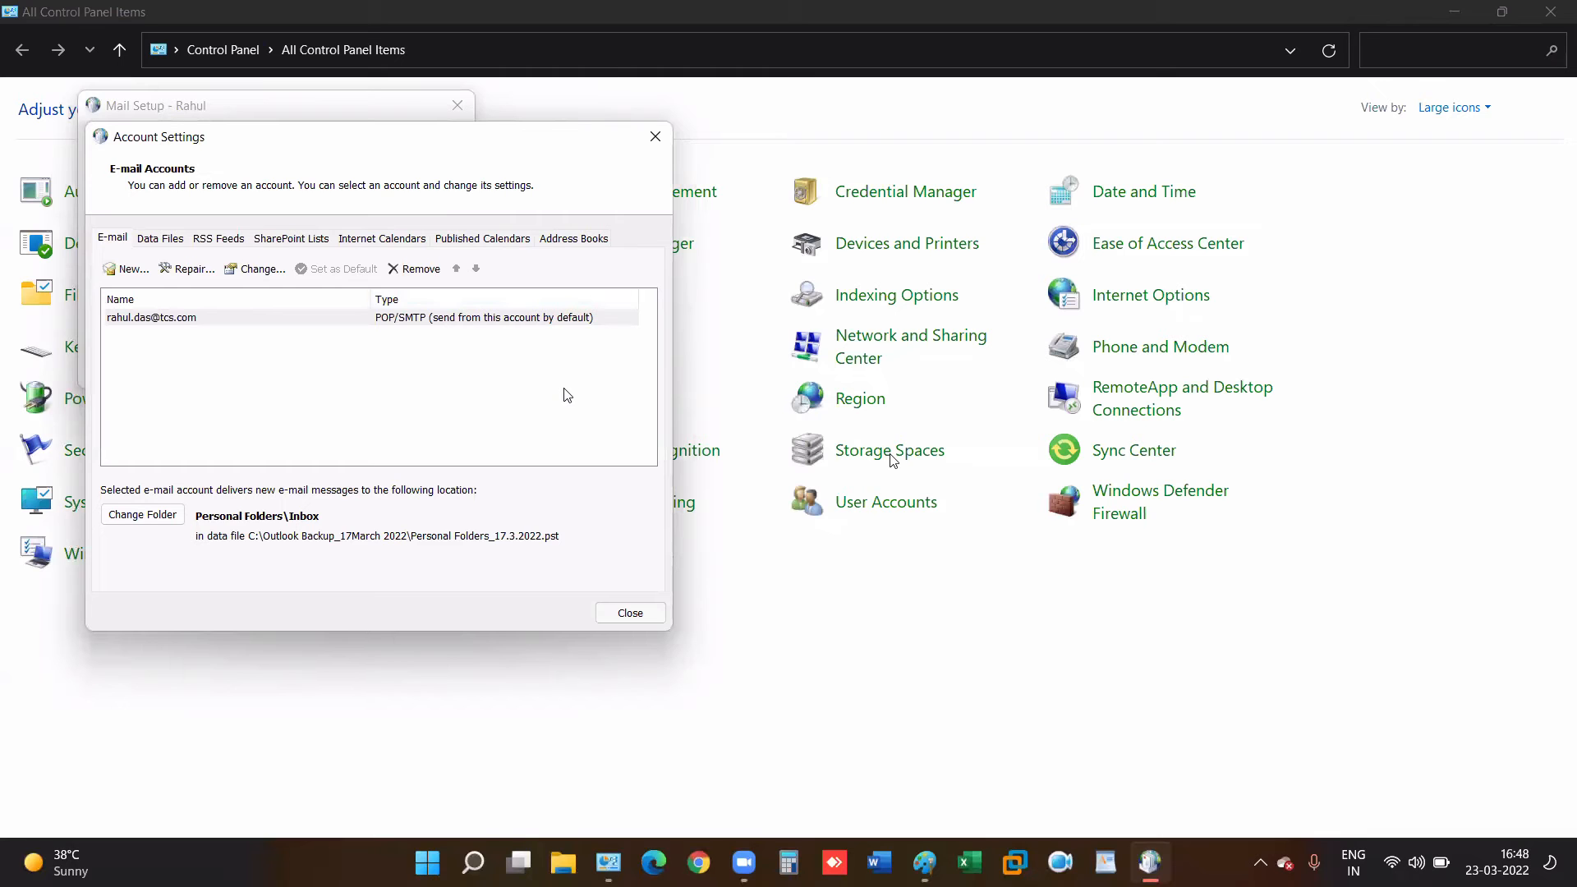
left_click(931, 859)
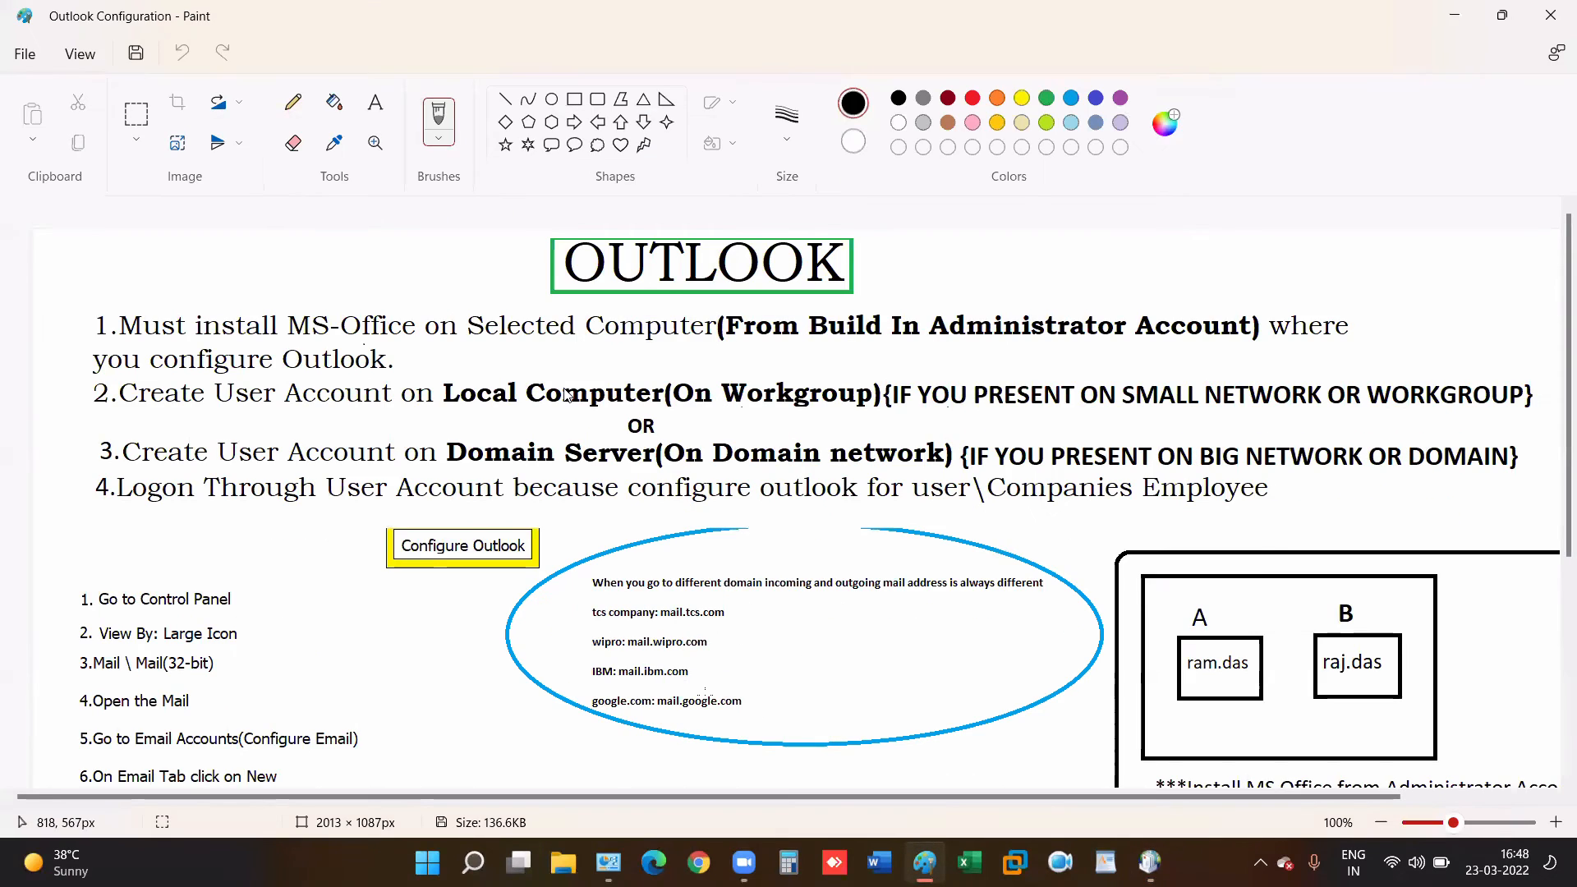
scroll(567, 395, "down", 1)
scroll(567, 395, "down", 2)
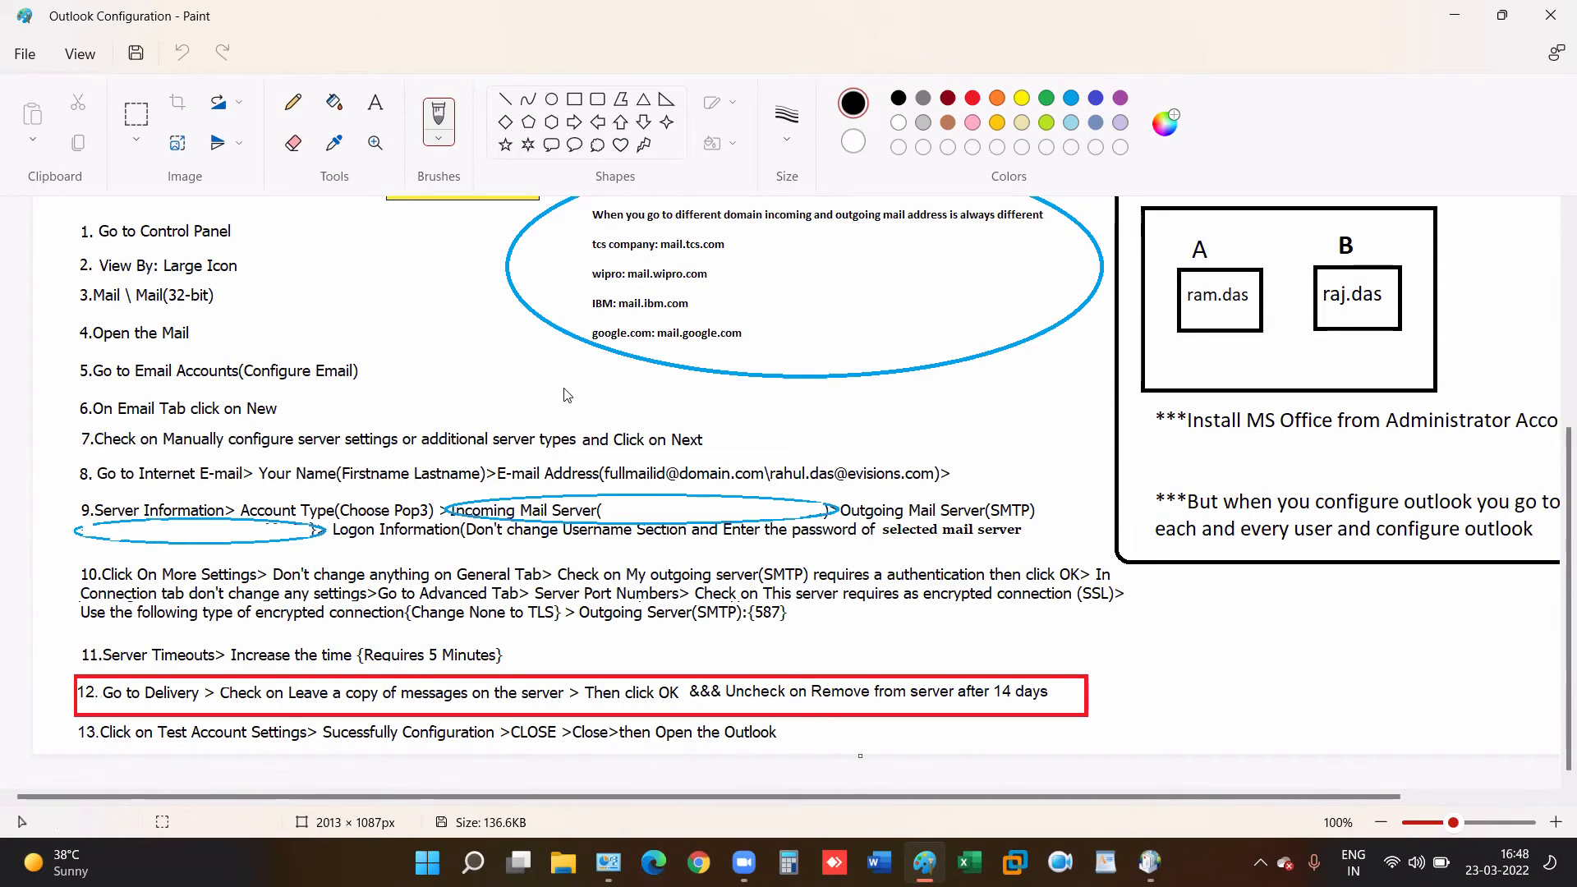
left_click(426, 863)
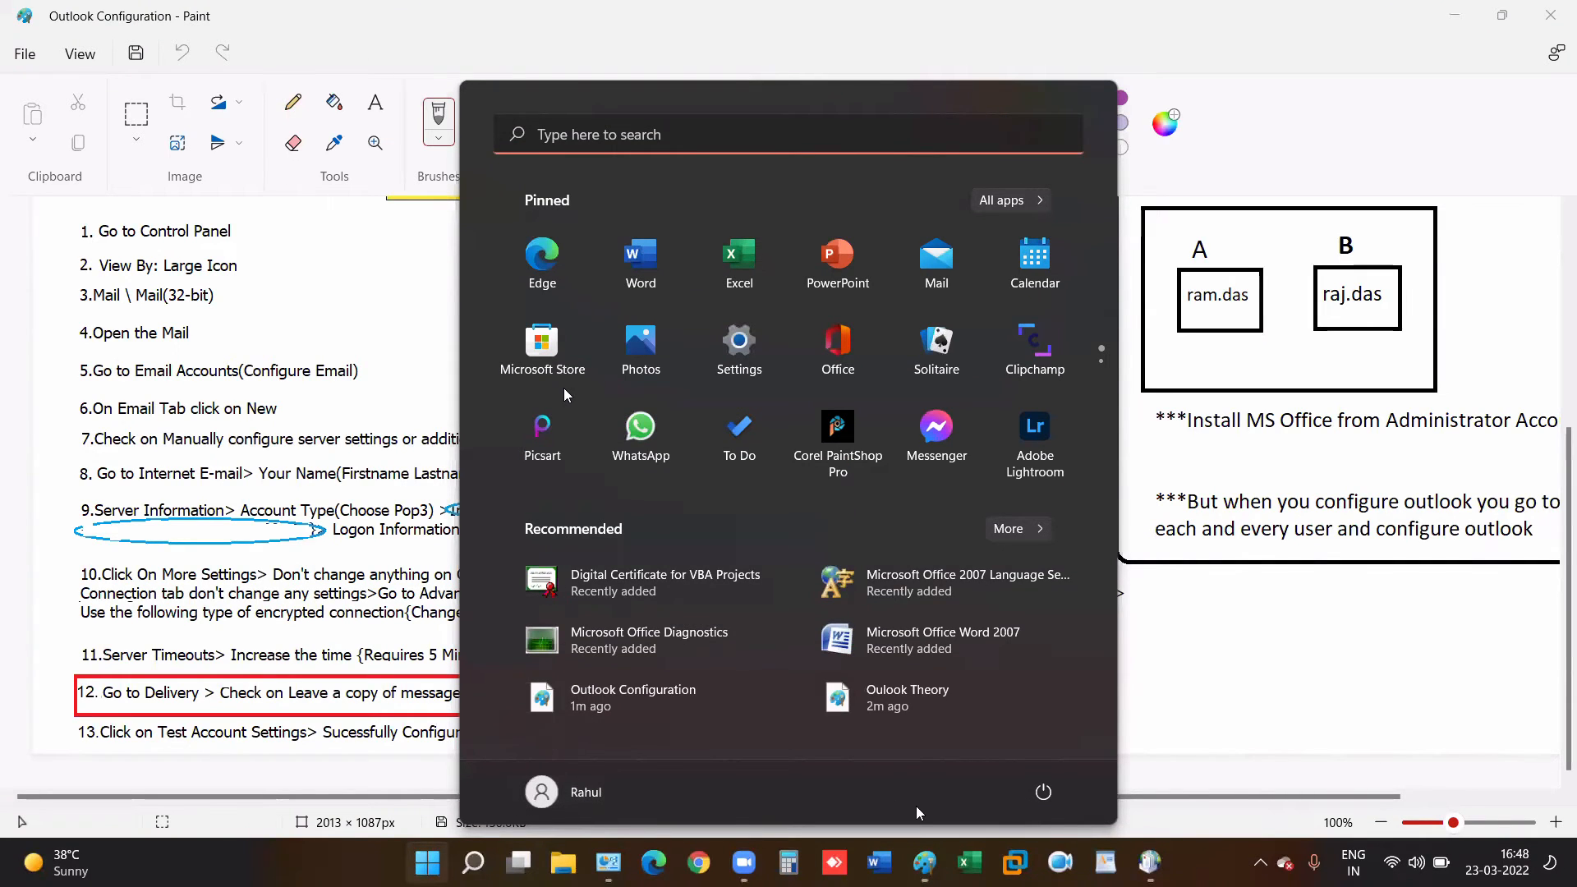
left_click(1148, 862)
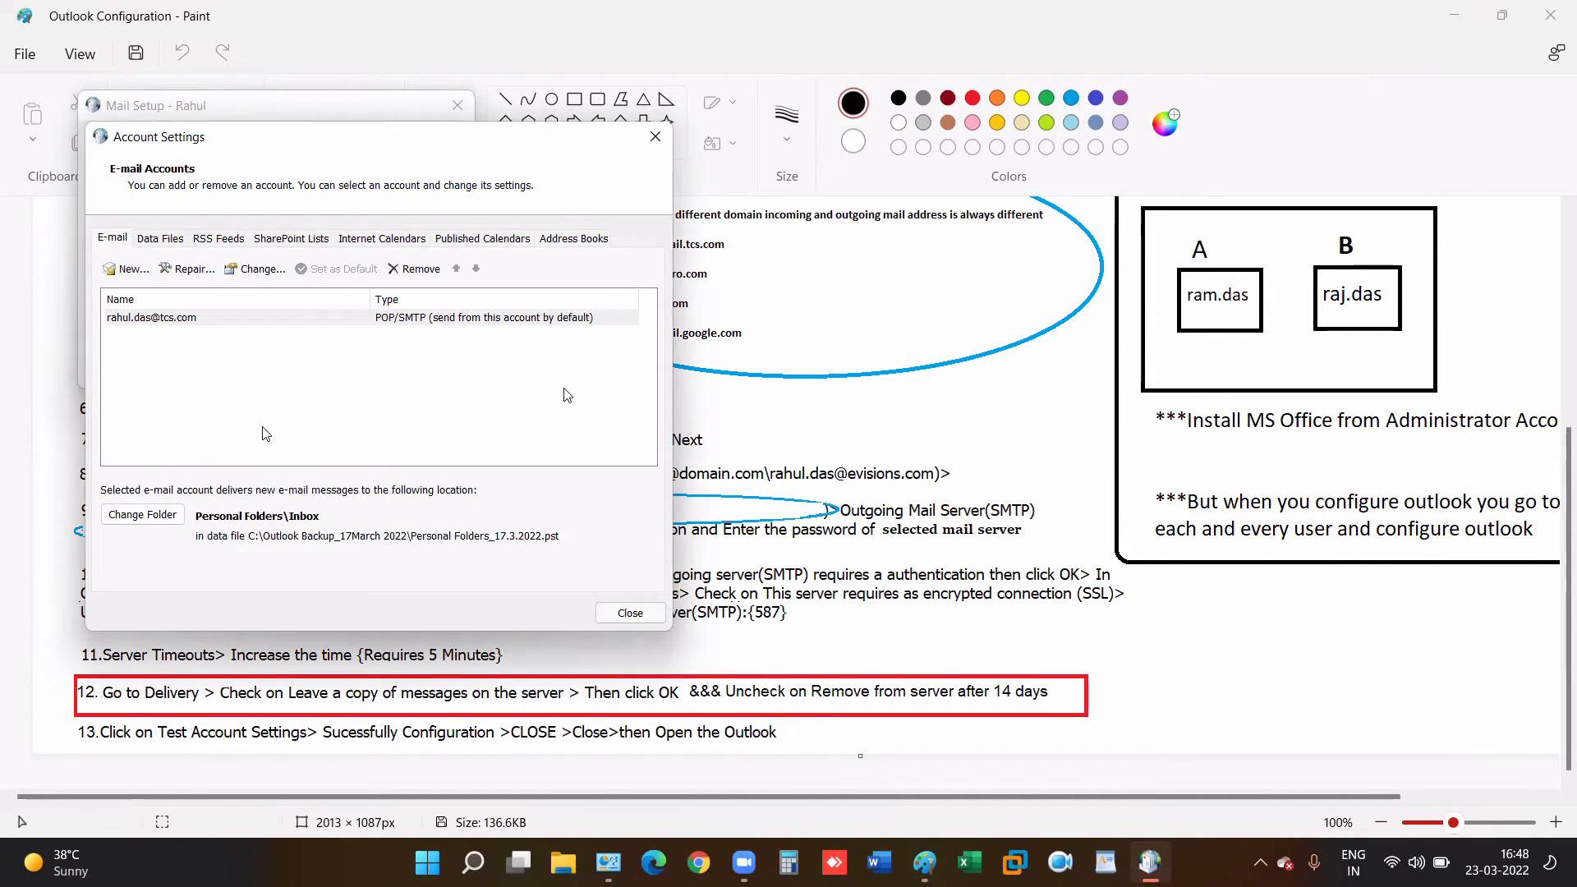
- Remove the existing POP/SMTP account, confirm, and close Account Settings
left_click(366, 318)
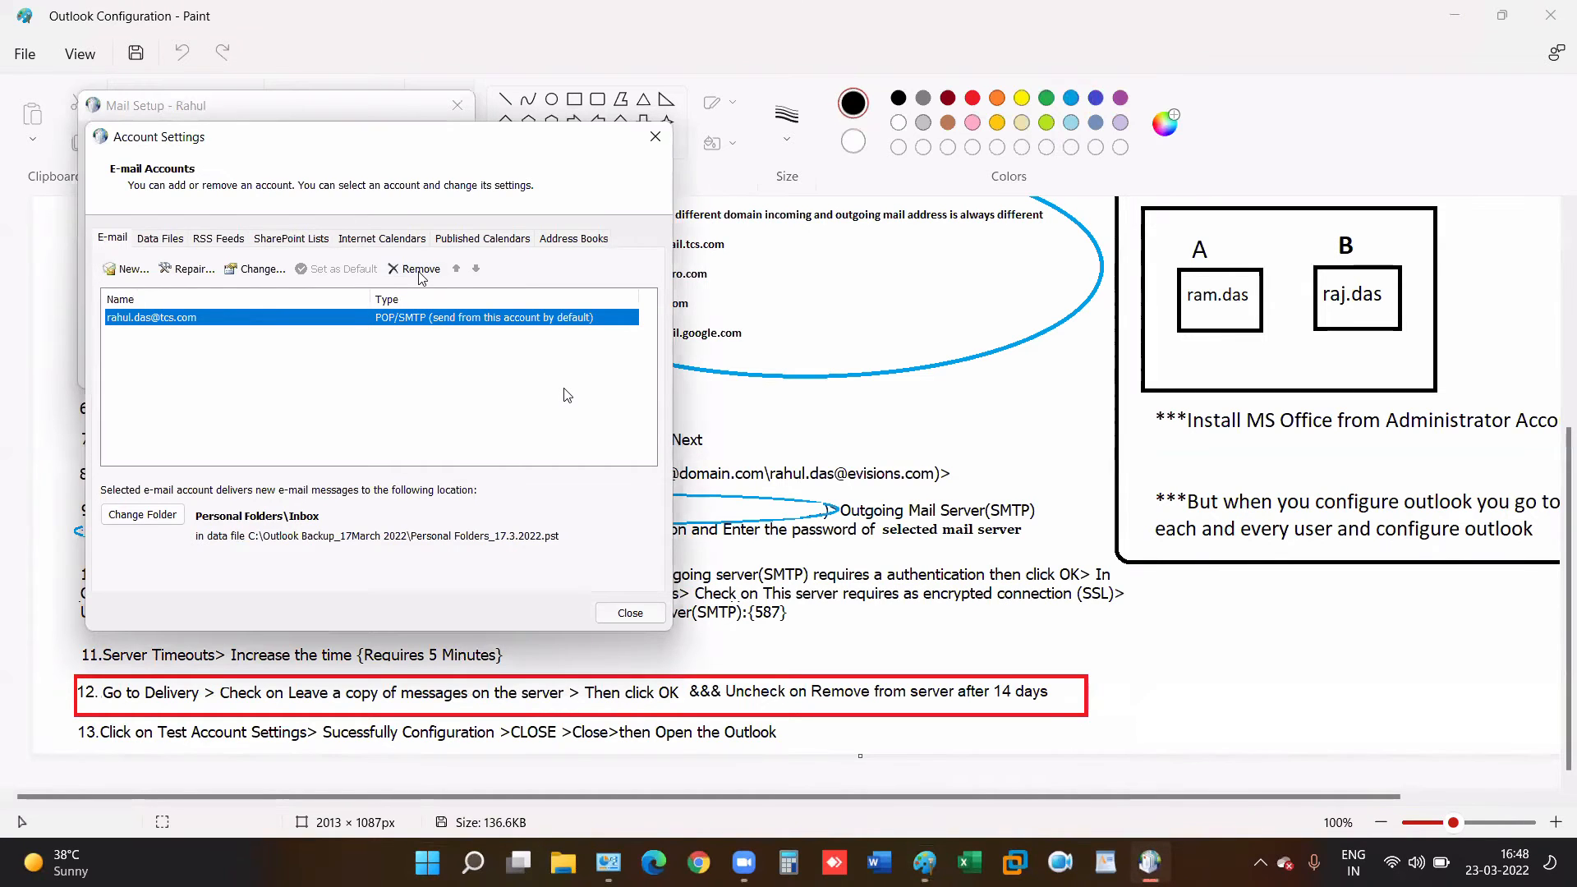
left_click(418, 269)
key("Return")
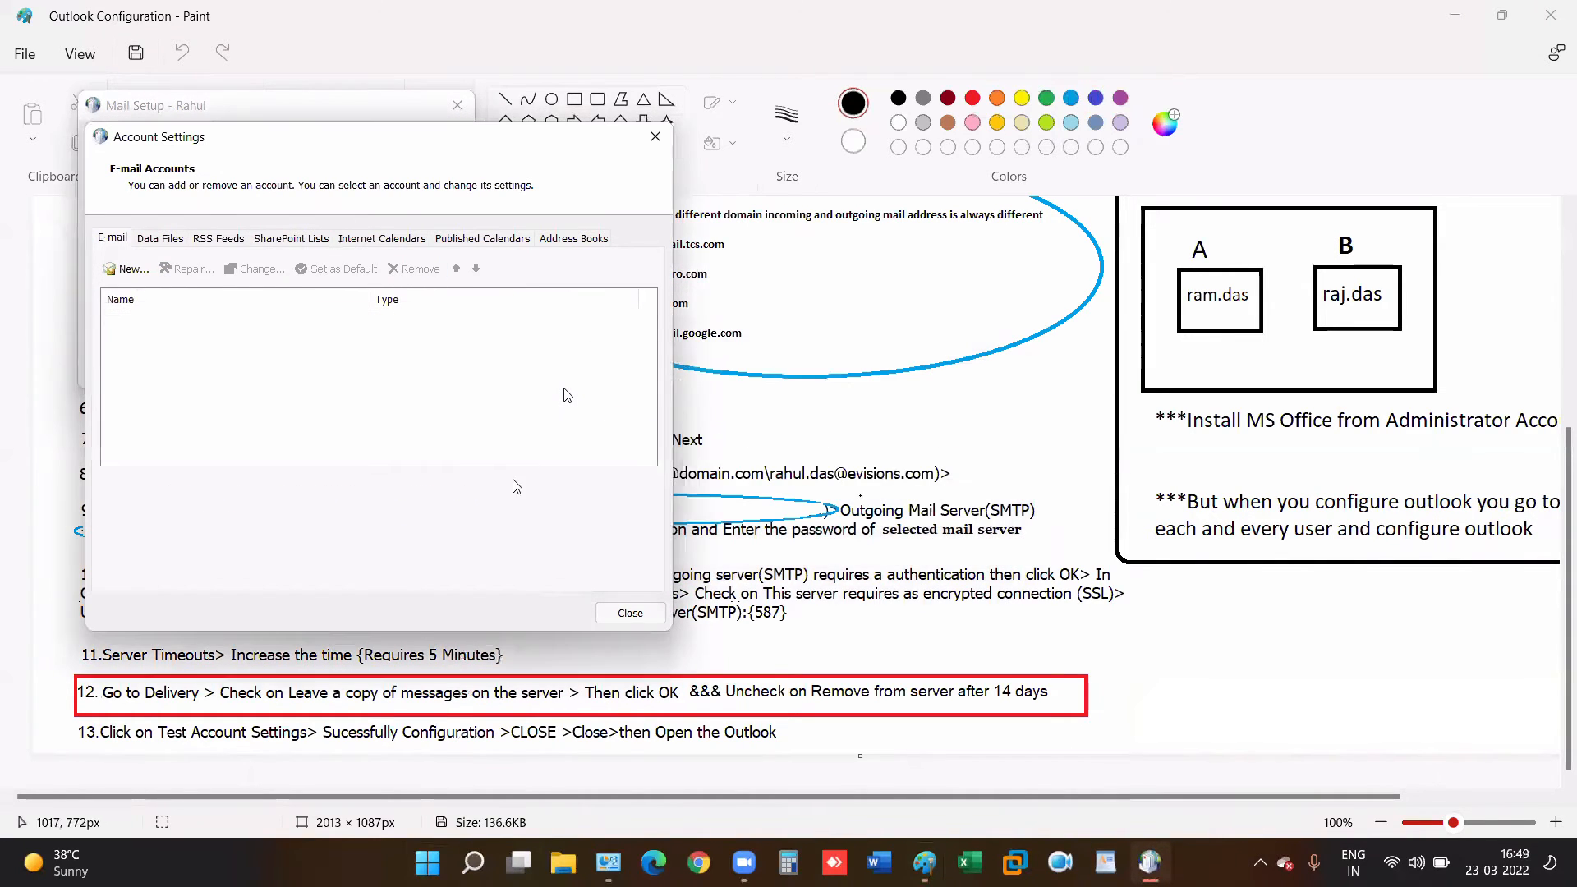
key("Return")
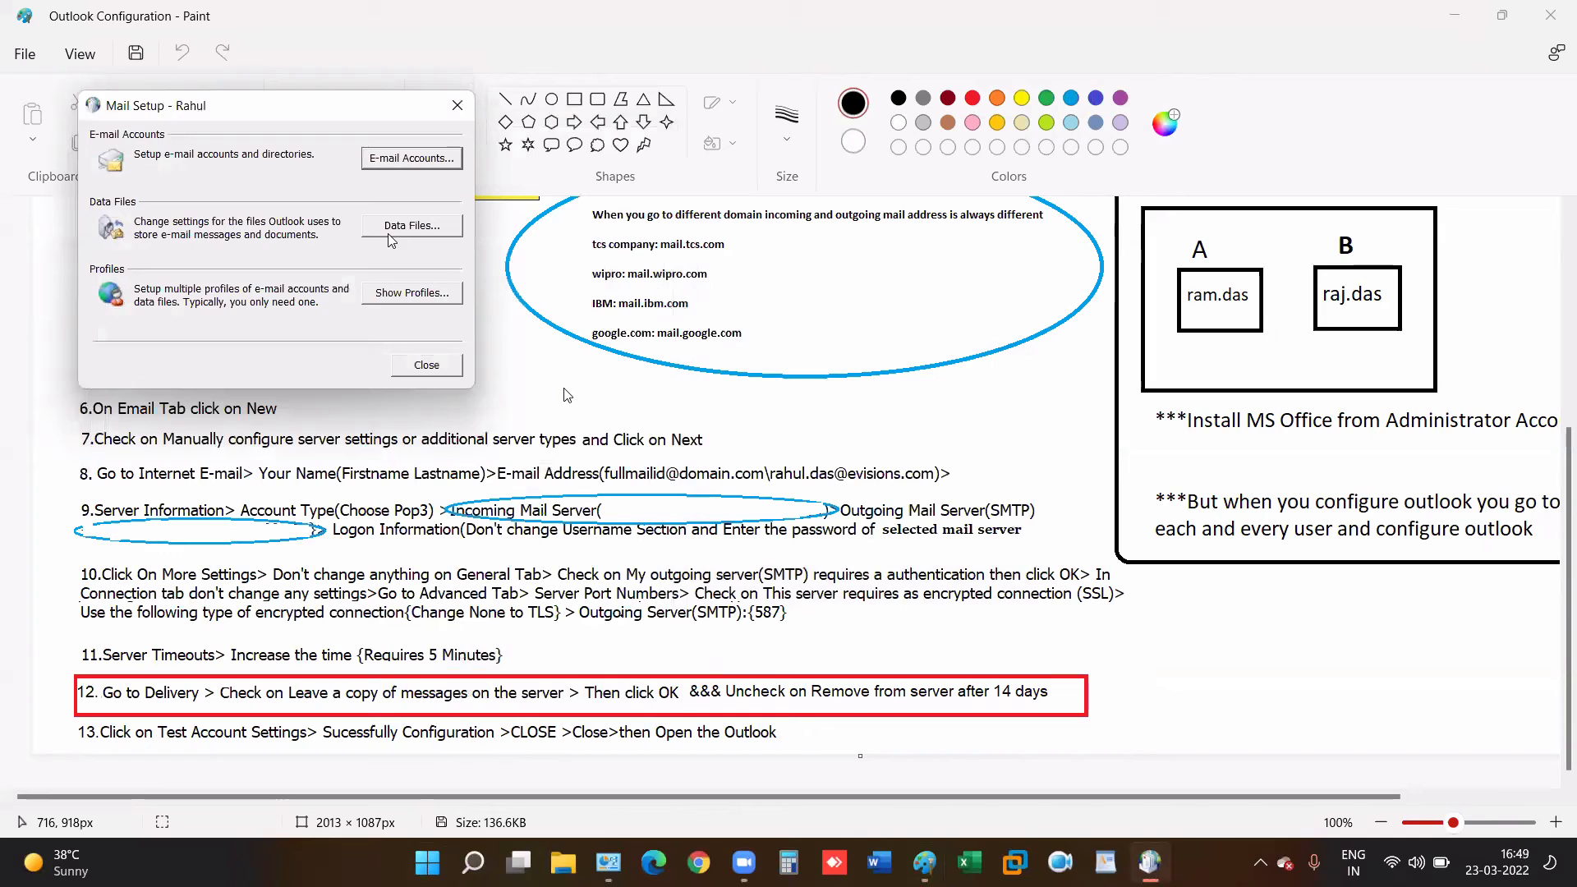
- Start a new e-mail account and choose manual server configuration
left_click(411, 160)
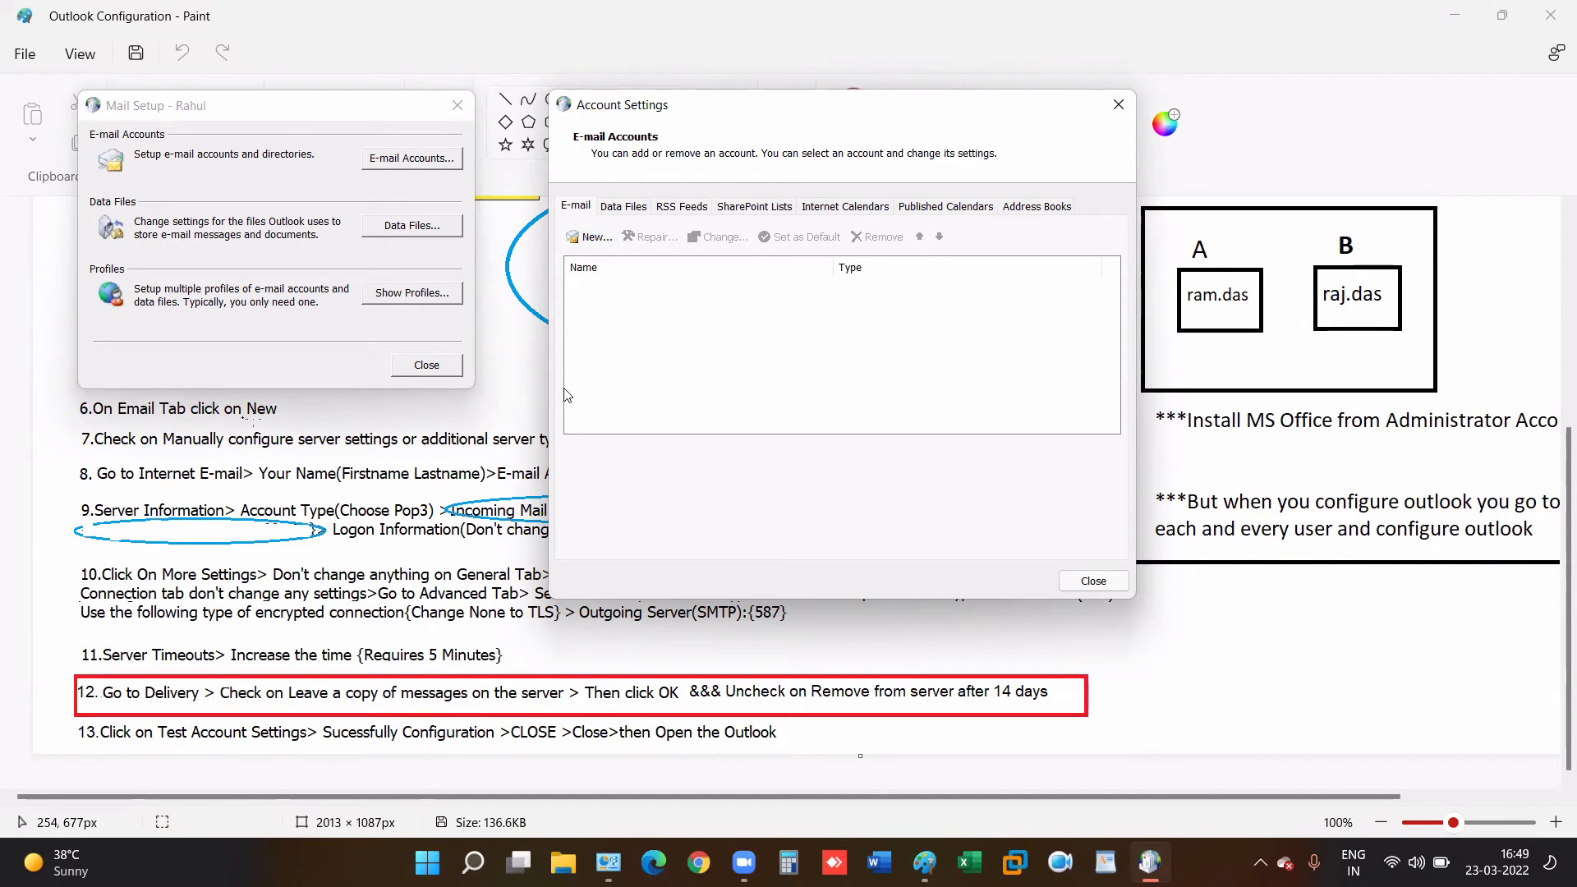
left_click(596, 238)
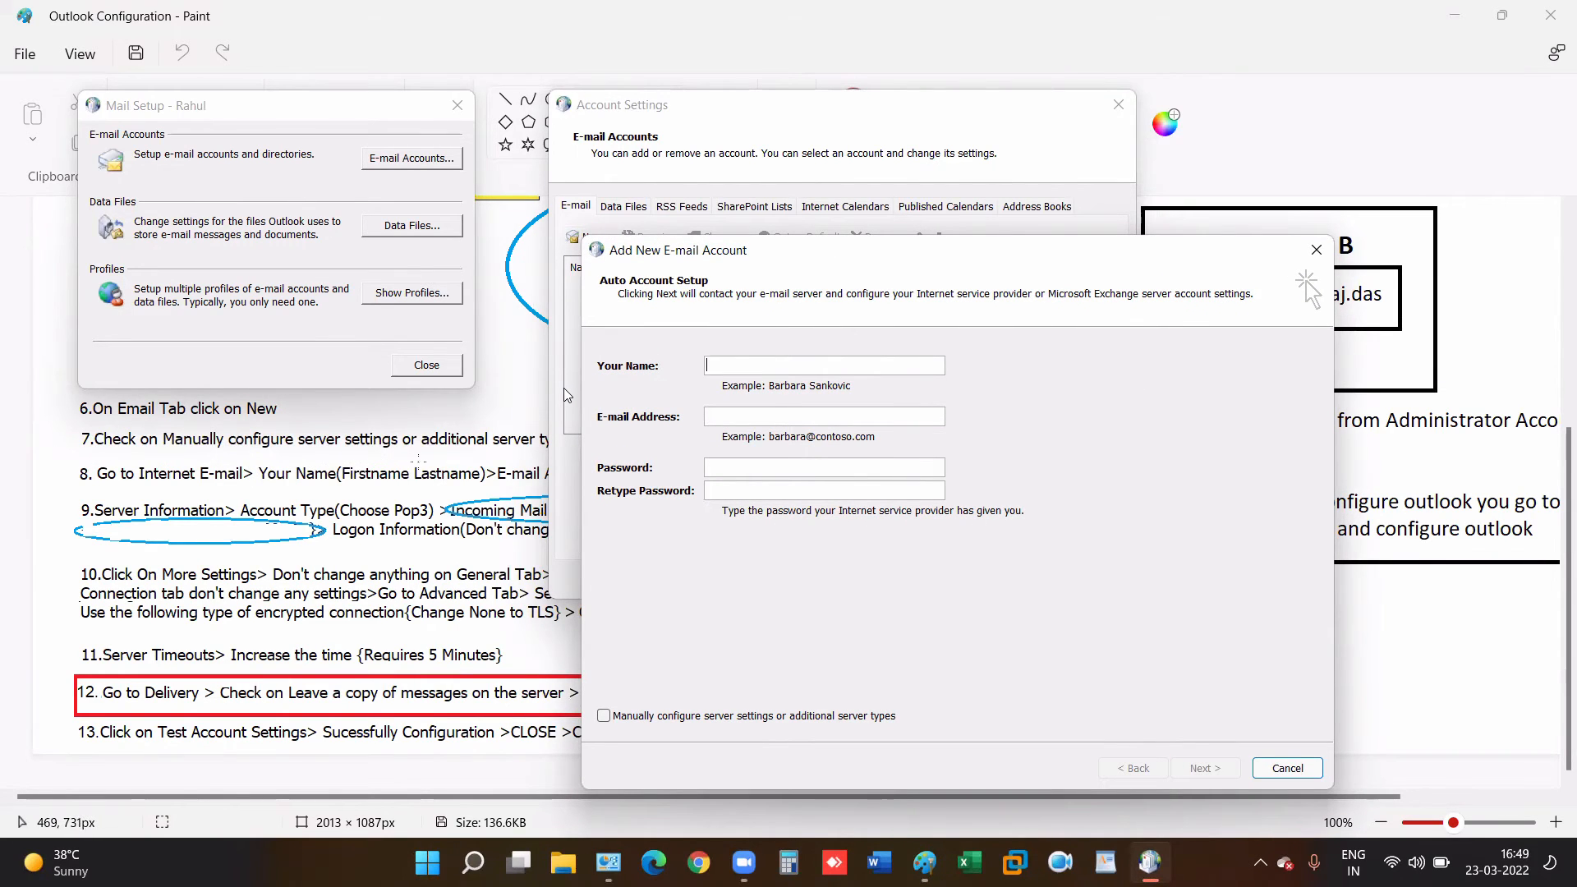
left_click(528, 448)
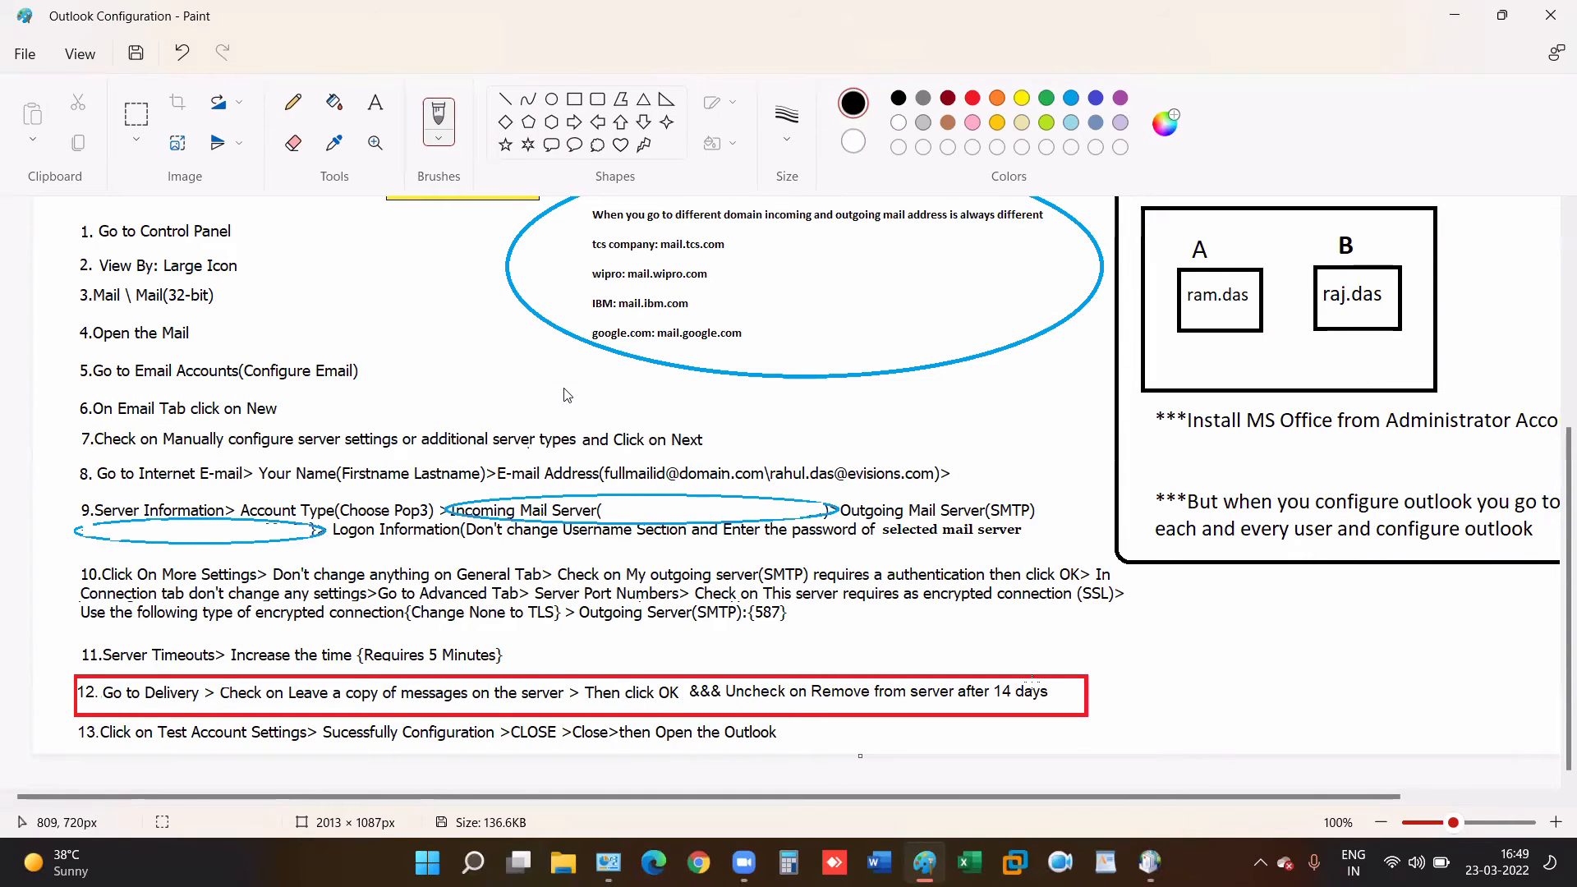
left_click(1149, 861)
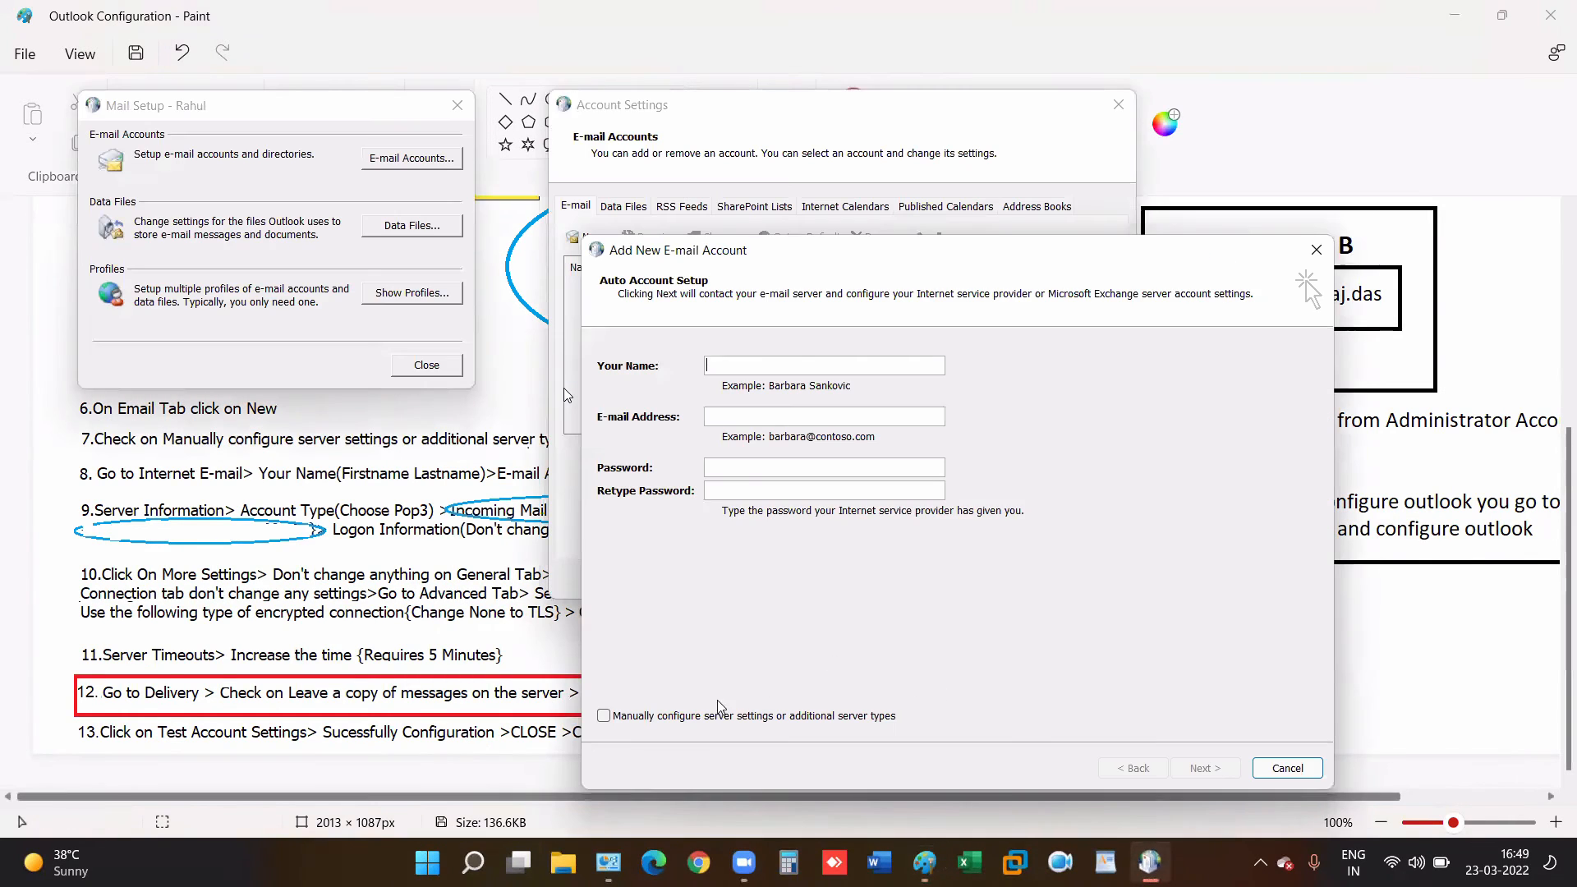
left_click(651, 717)
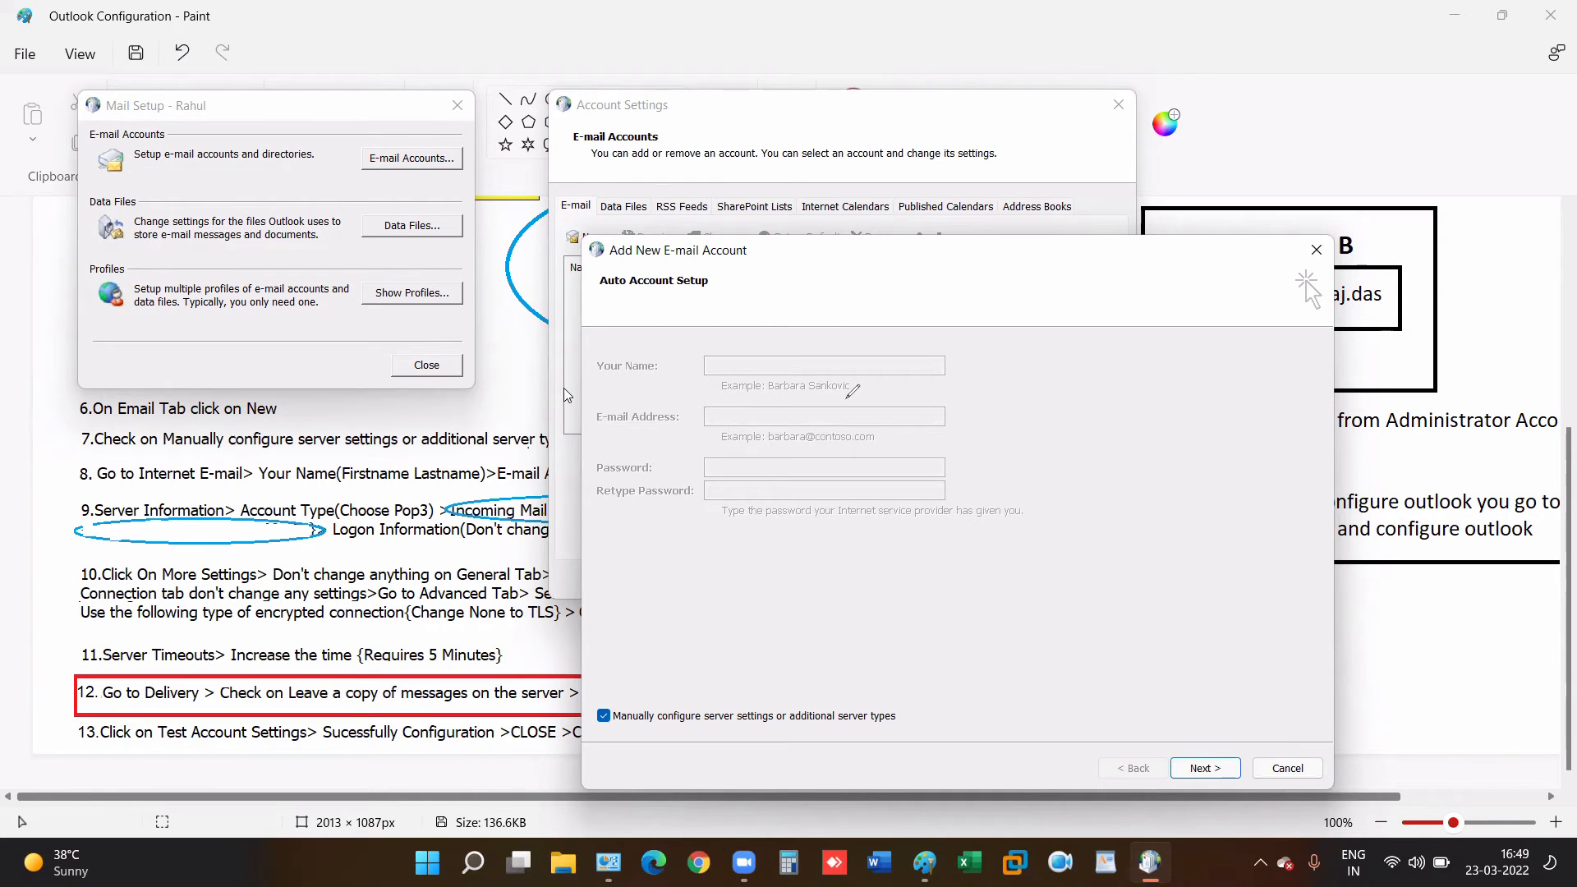
- Annotate the unused name, e-mail and password fields and the manual option, then clear the marks and continue
left_click_drag(714, 349, 898, 533)
left_click_drag(848, 339, 703, 548)
left_click_drag(589, 340, 744, 550)
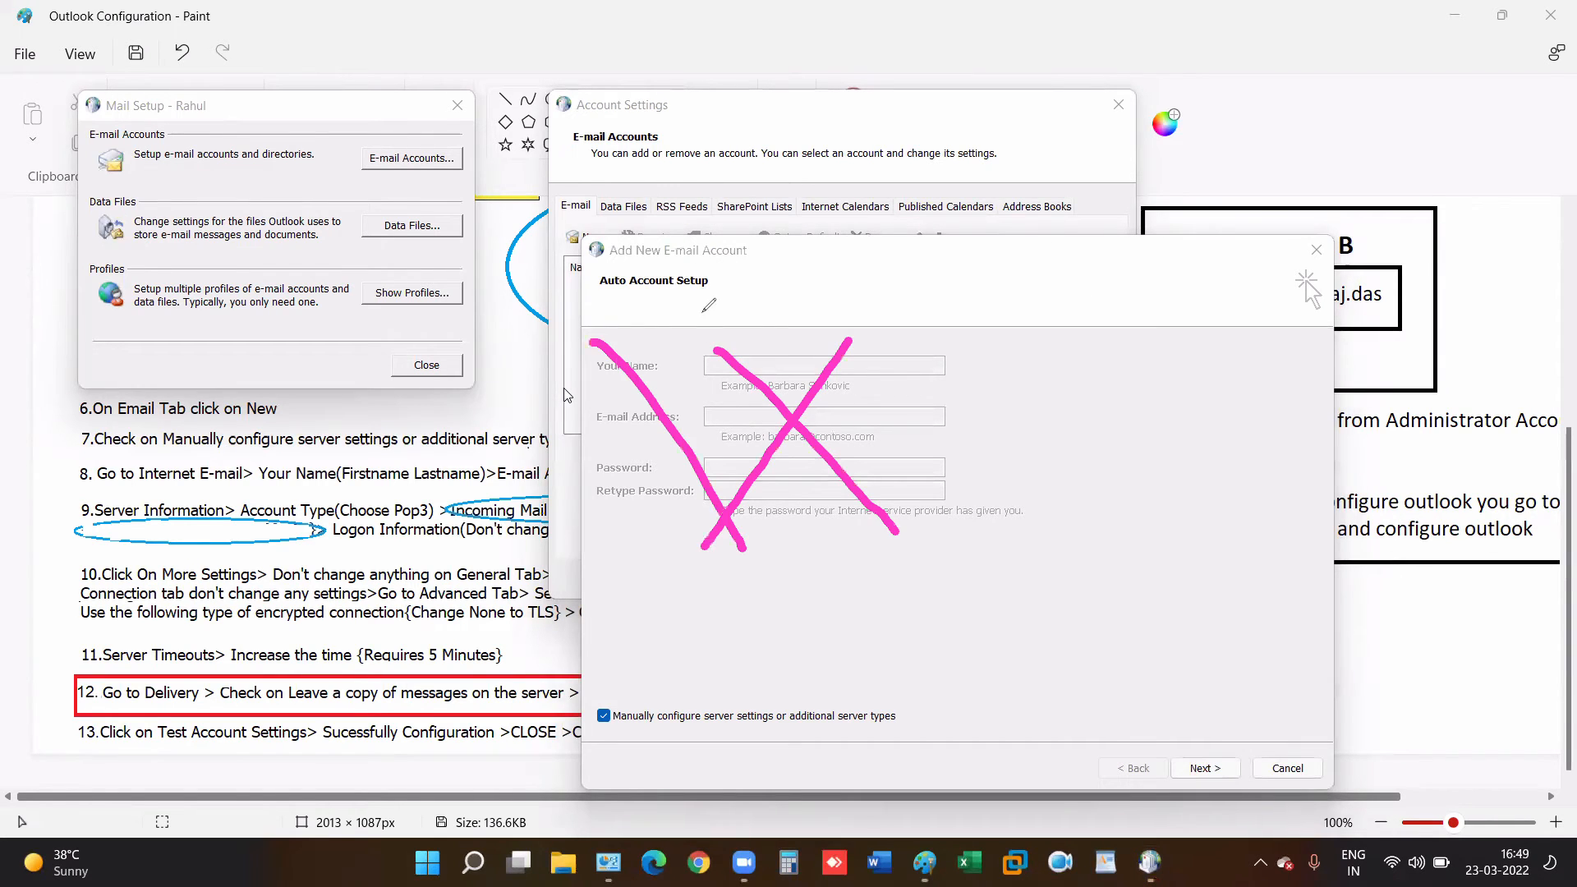
left_click_drag(702, 308, 587, 540)
left_click_drag(906, 338, 1008, 524)
left_click_drag(990, 350, 882, 565)
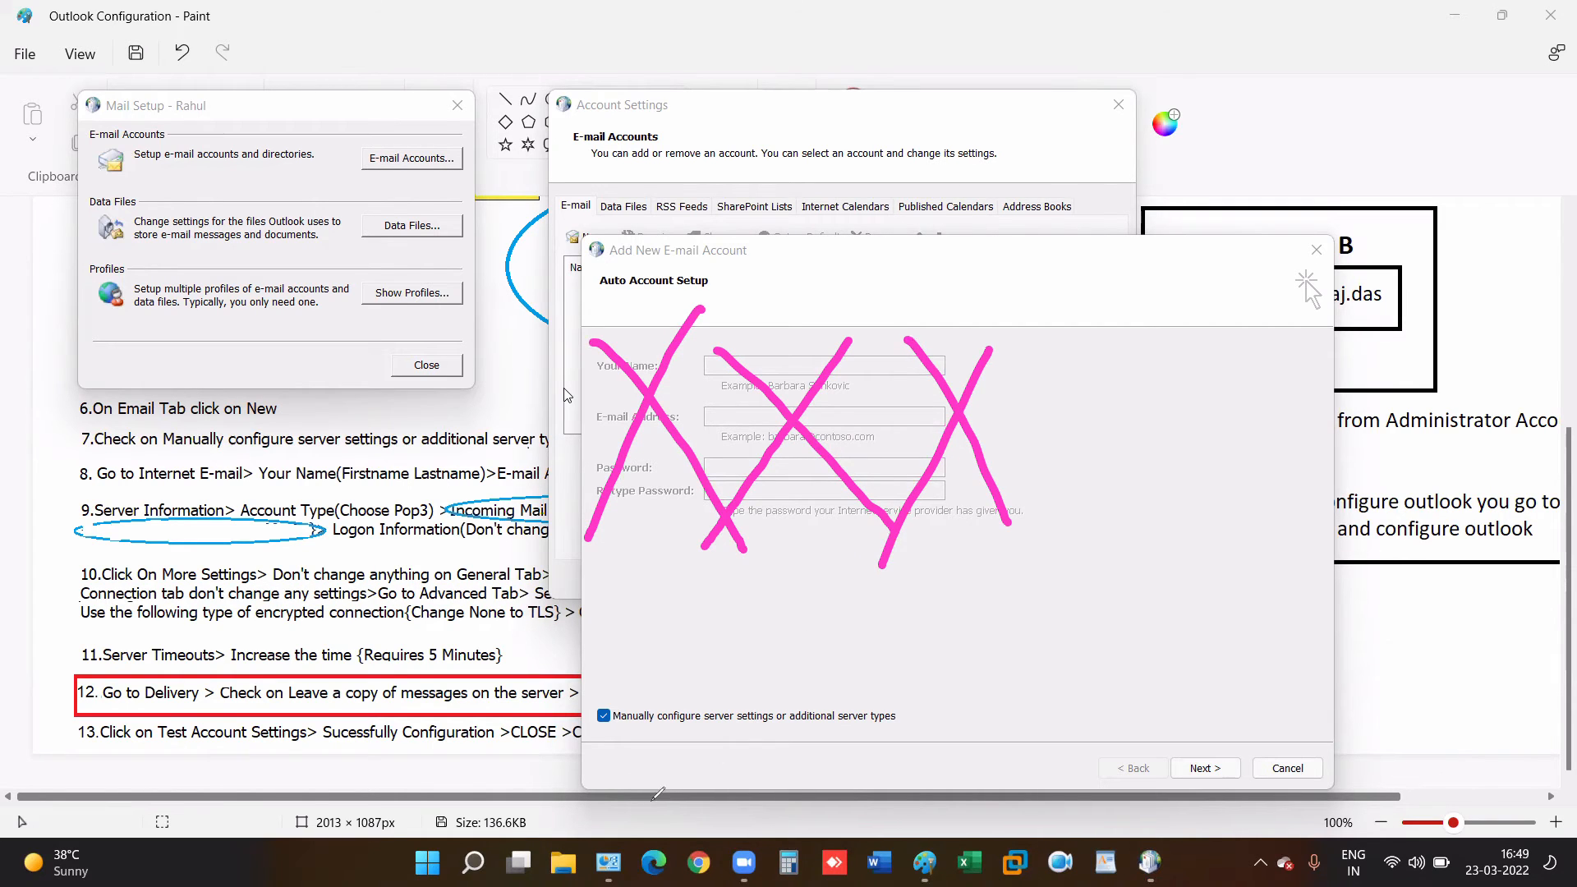
left_click_drag(615, 743, 865, 618)
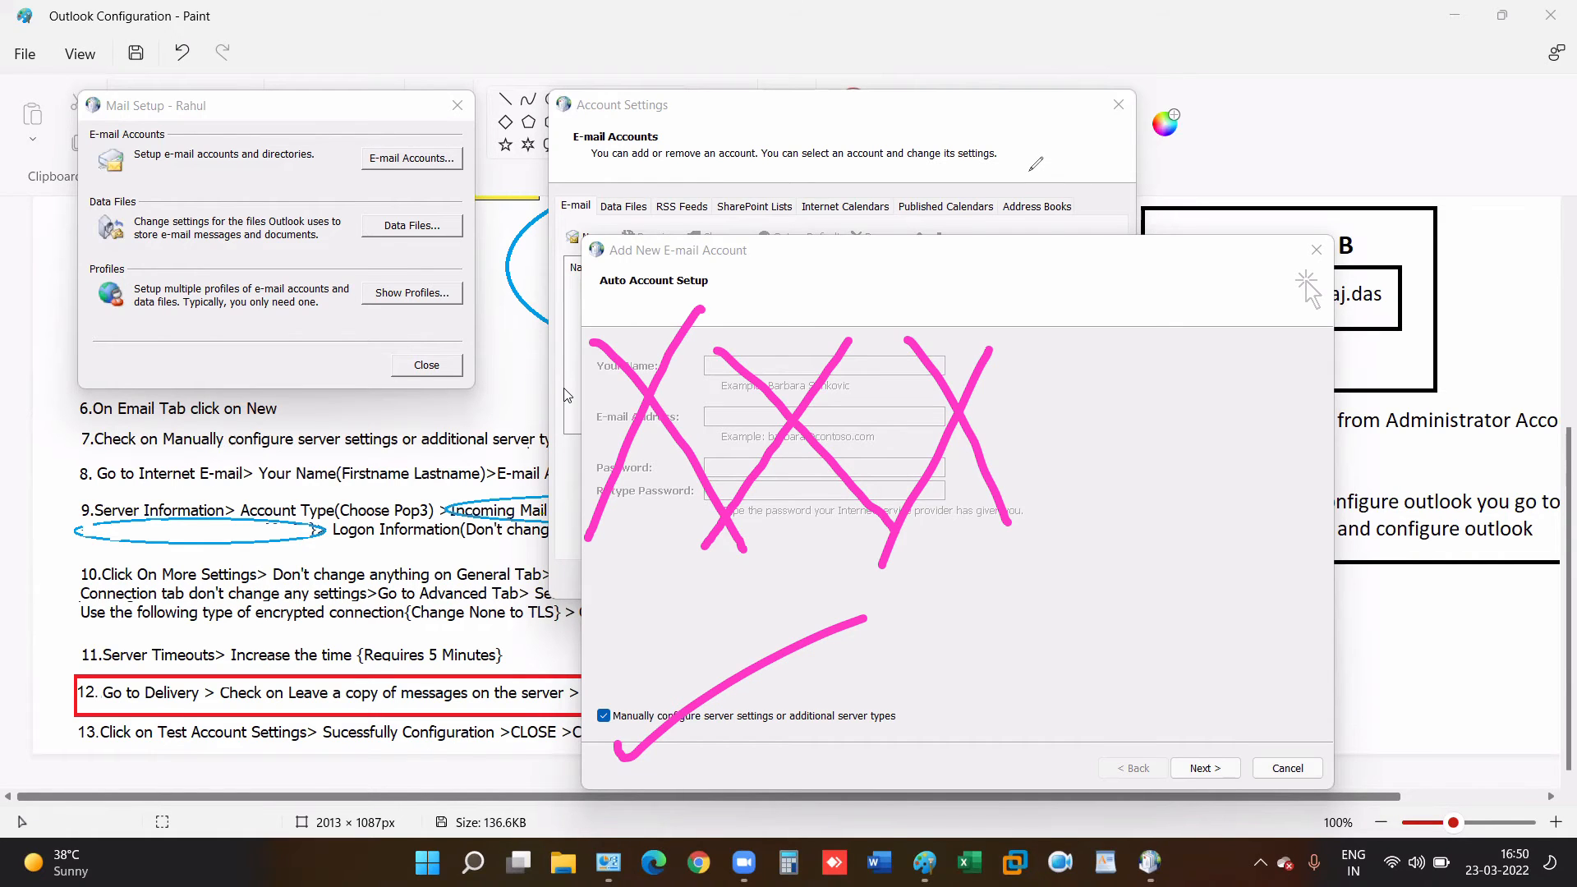
left_click(1034, 266)
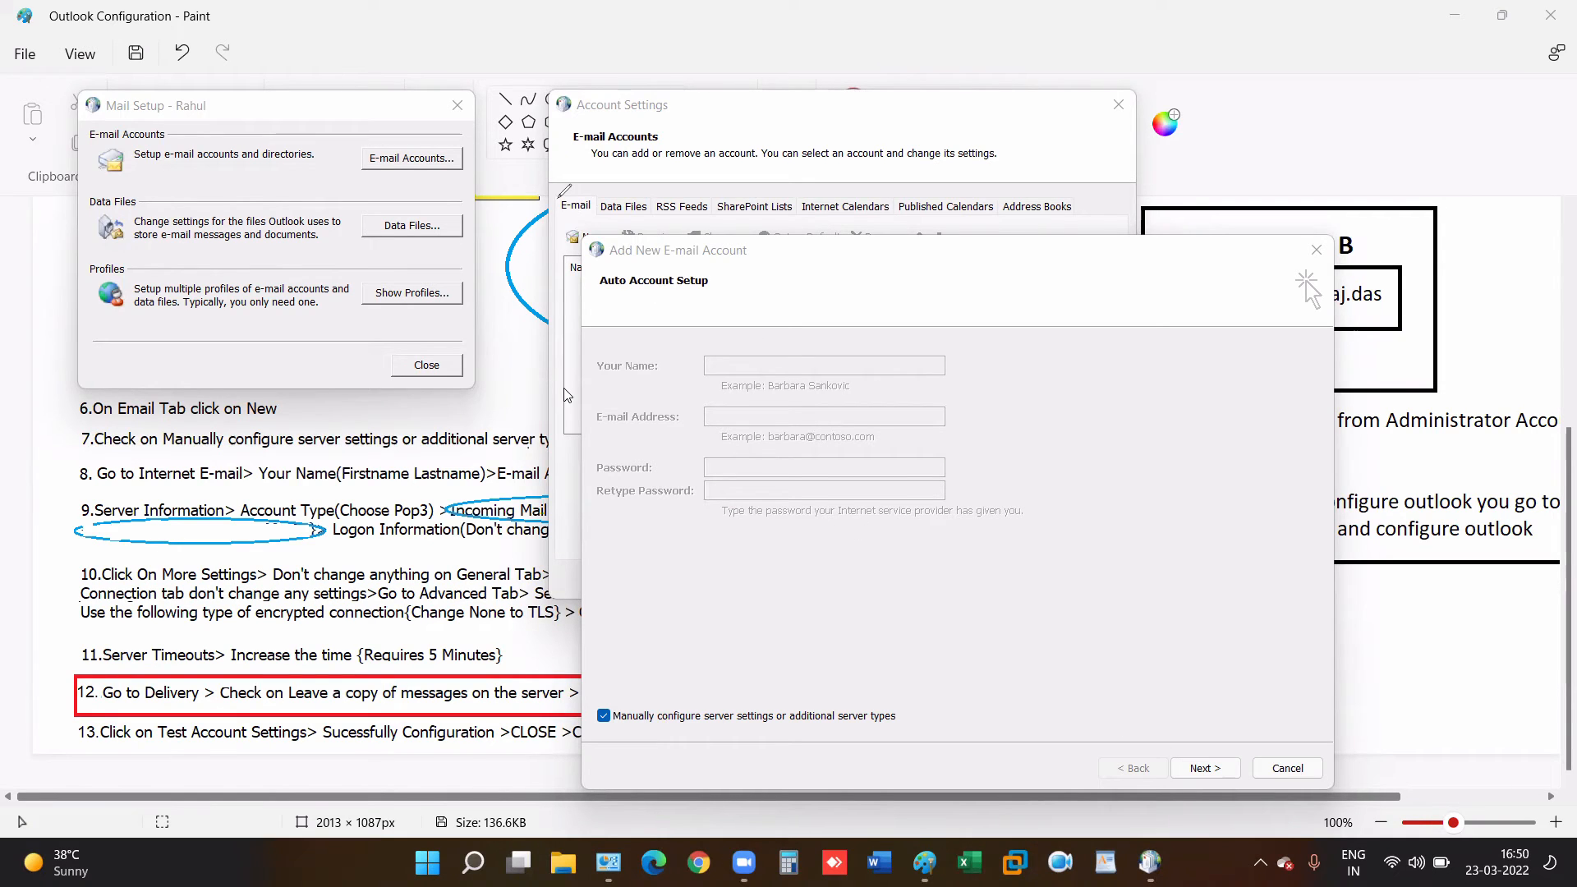
left_click(1204, 768)
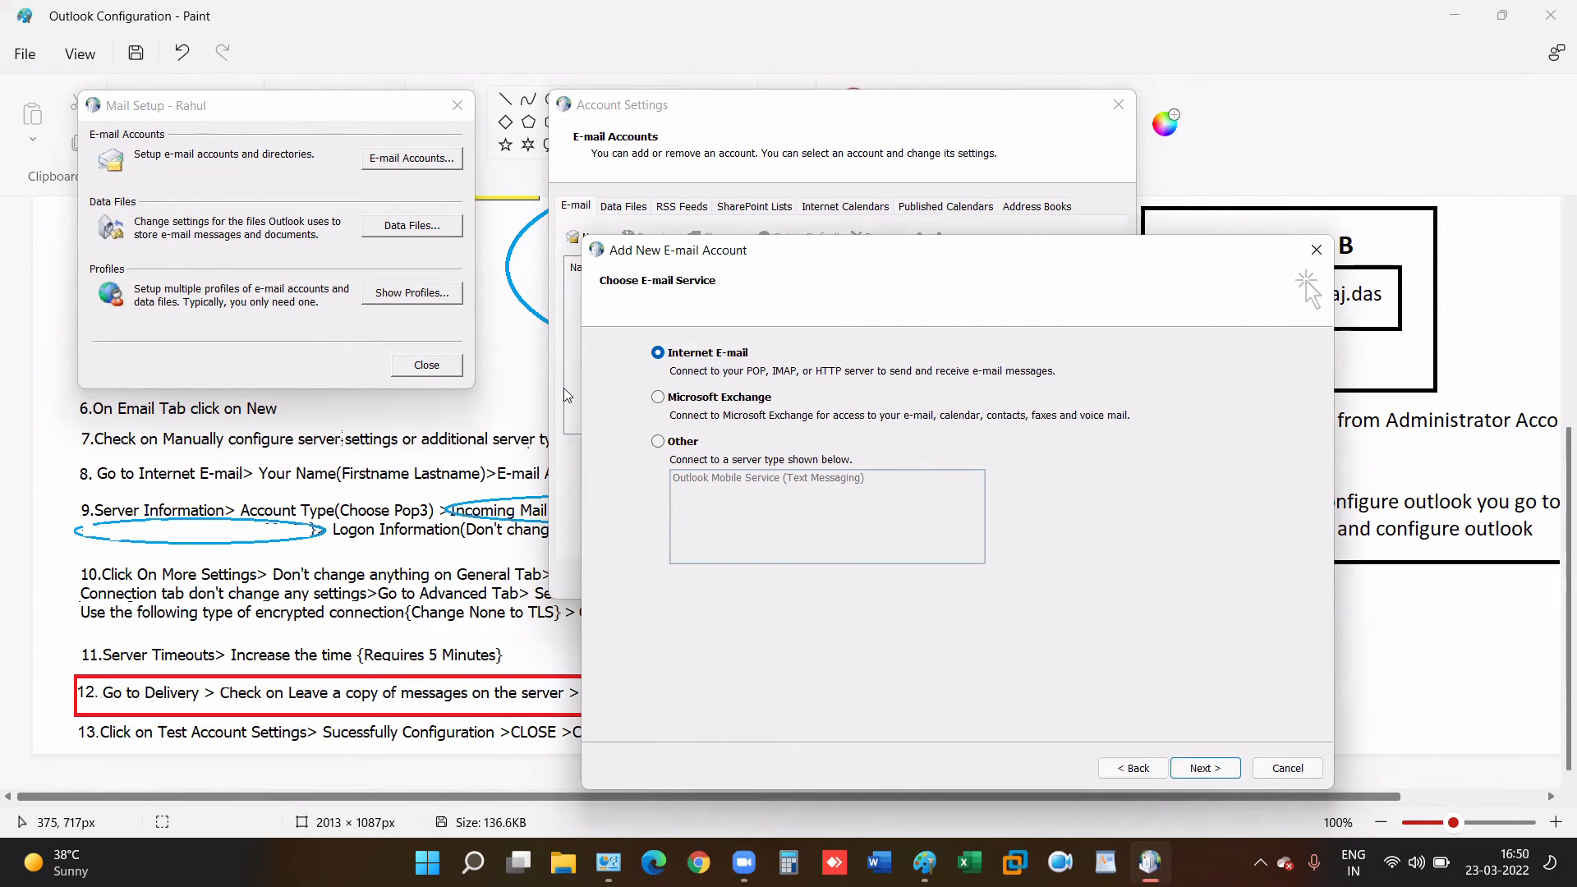
- Mark step 7 in the Paint notes and save the notes picture
key("alt+Tab")
left_click_drag(444, 391, 419, 463)
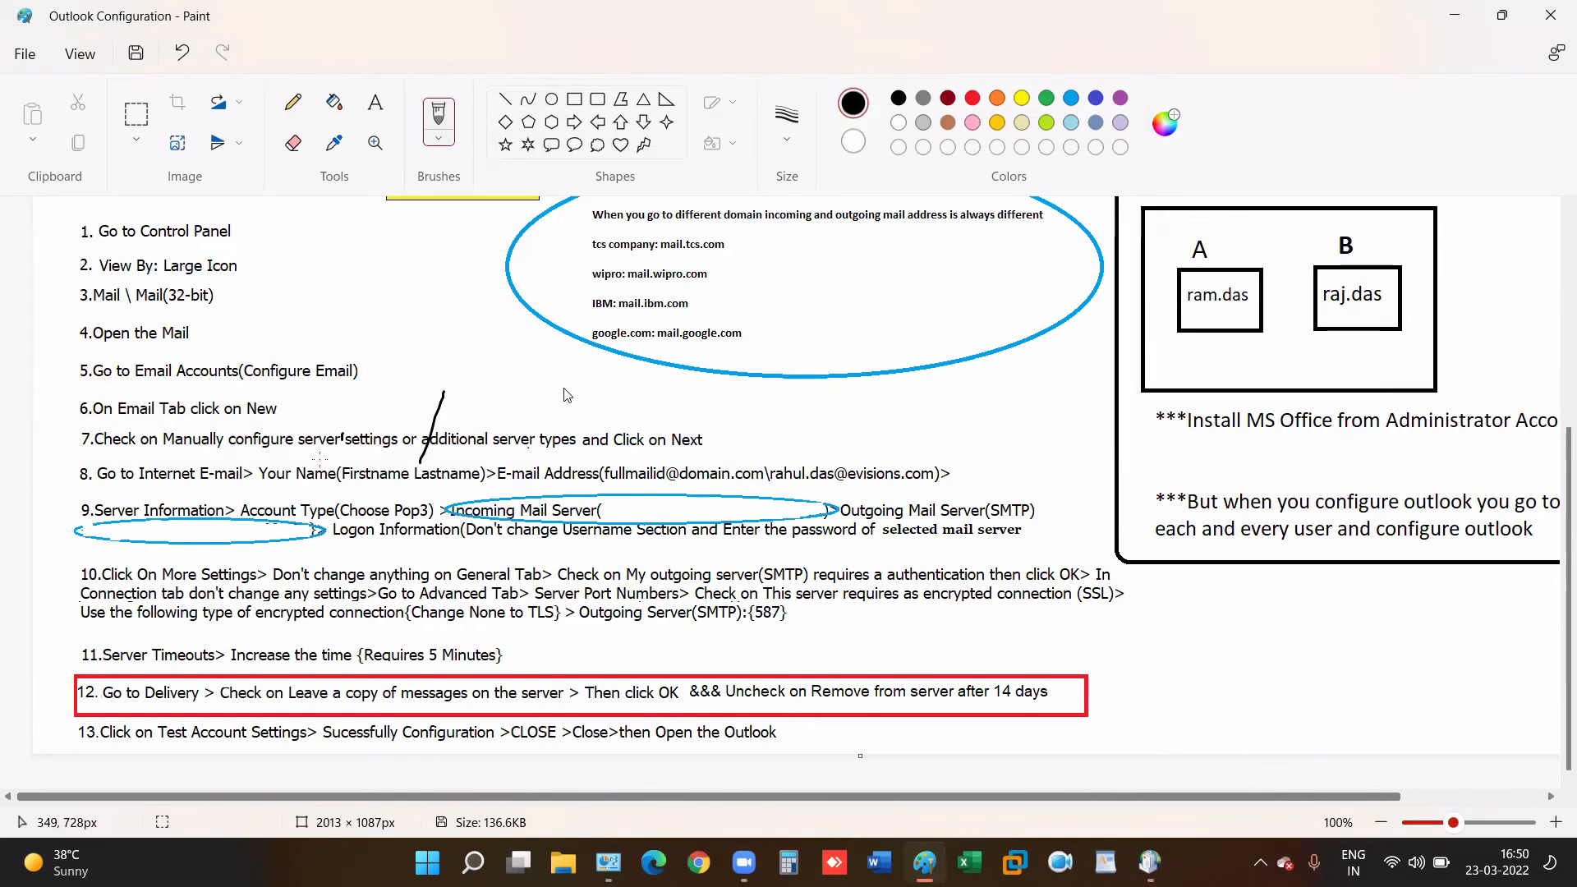
left_click_drag(386, 354, 343, 464)
left_click(184, 53)
left_click(184, 53)
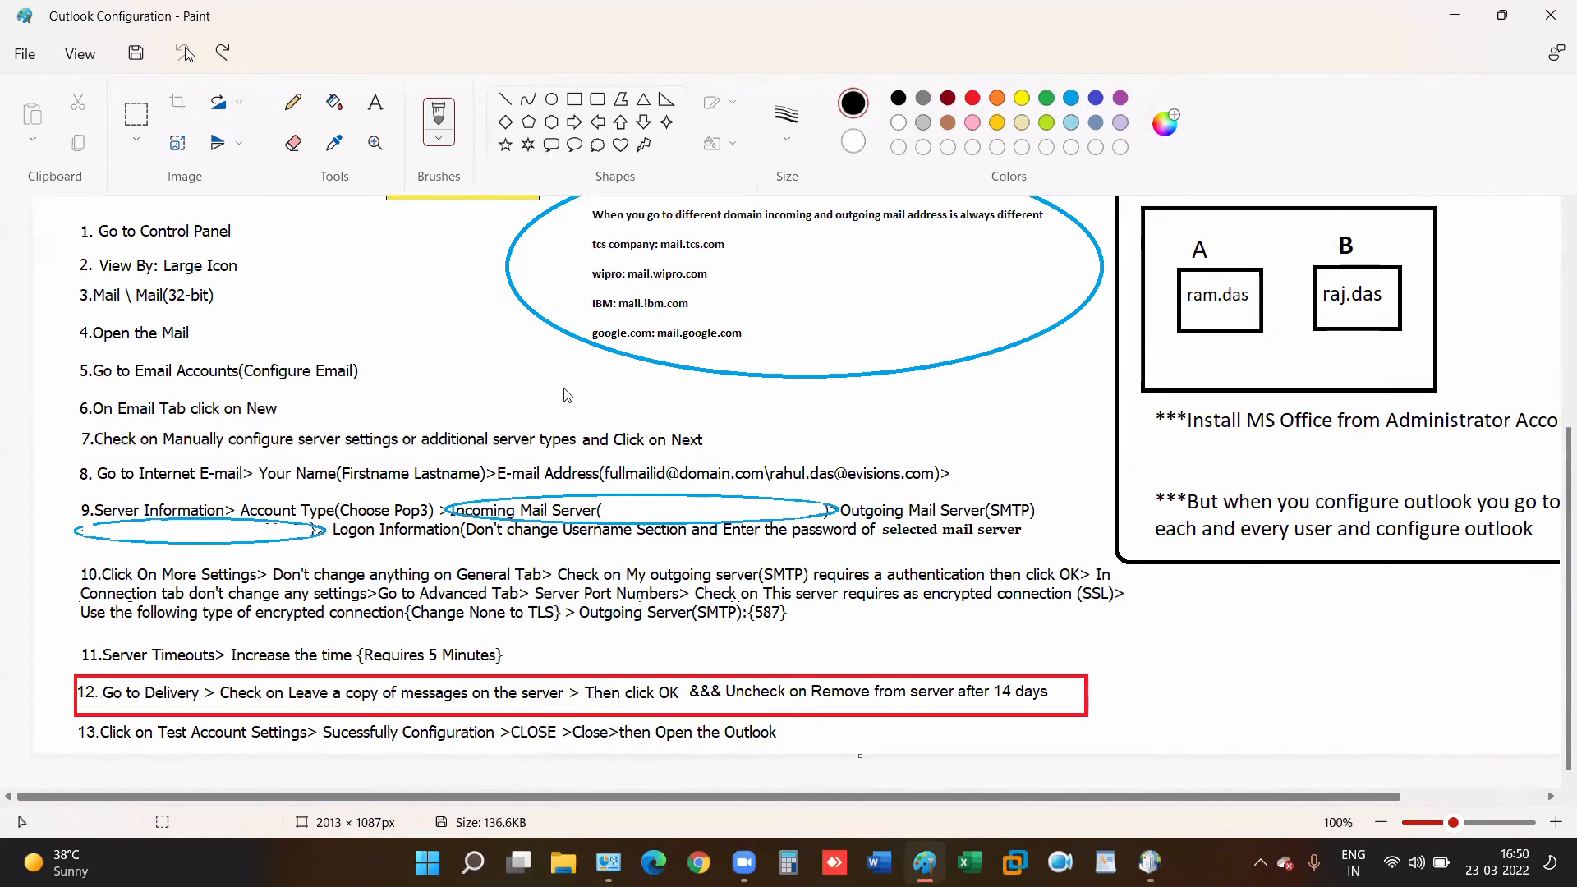
key("ctrl+s")
- Enter the user's full name and e-mail address on the Internet E-mail settings page
left_click(1149, 863)
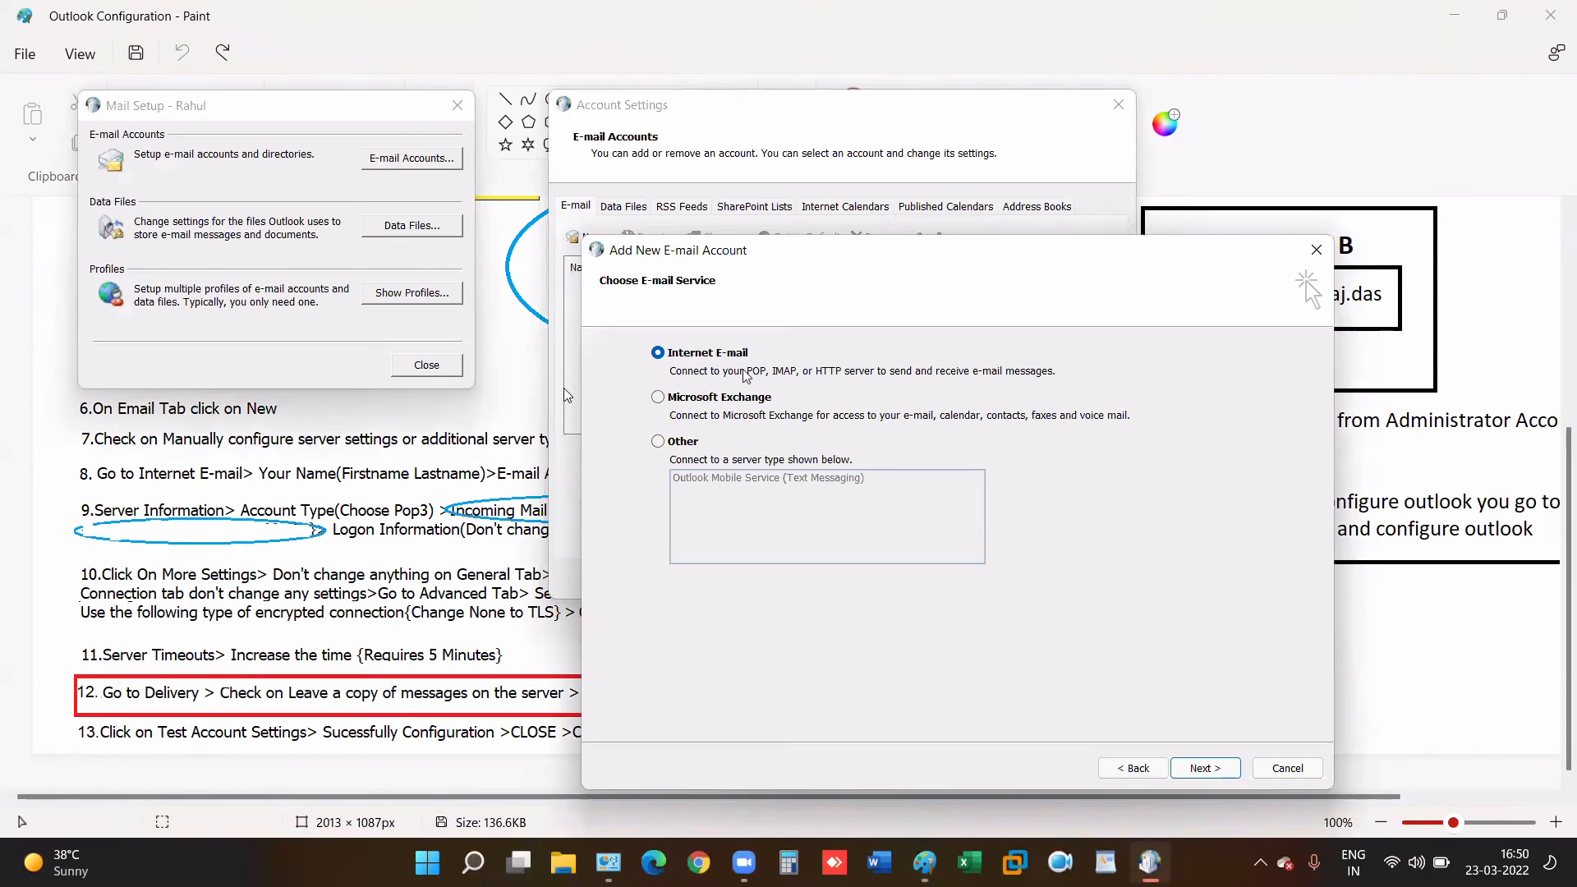
left_click(1200, 770)
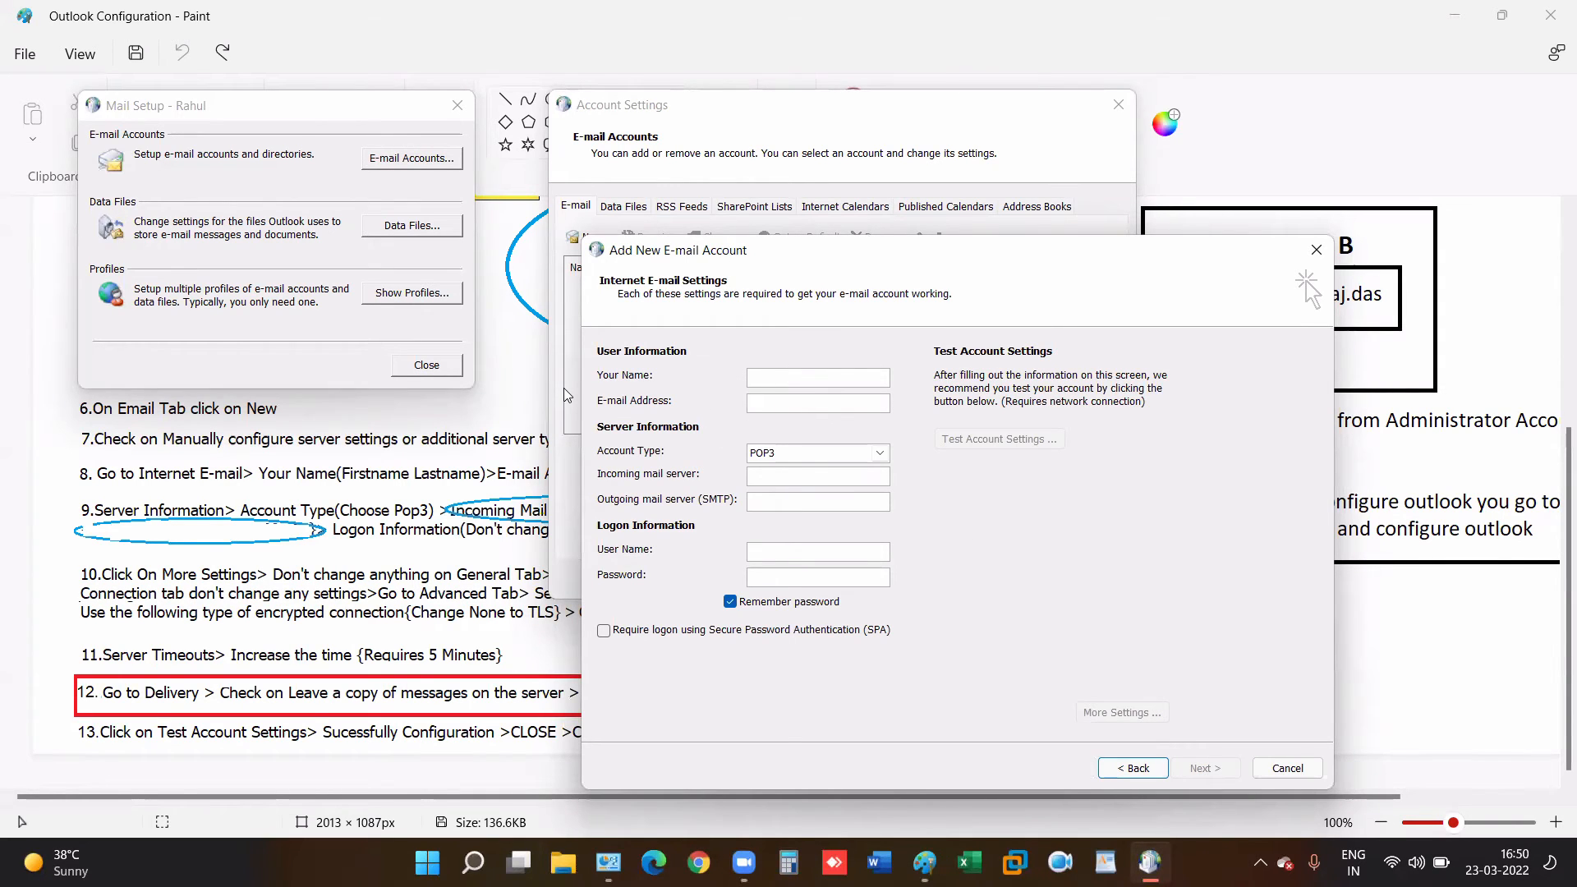
left_click(303, 439)
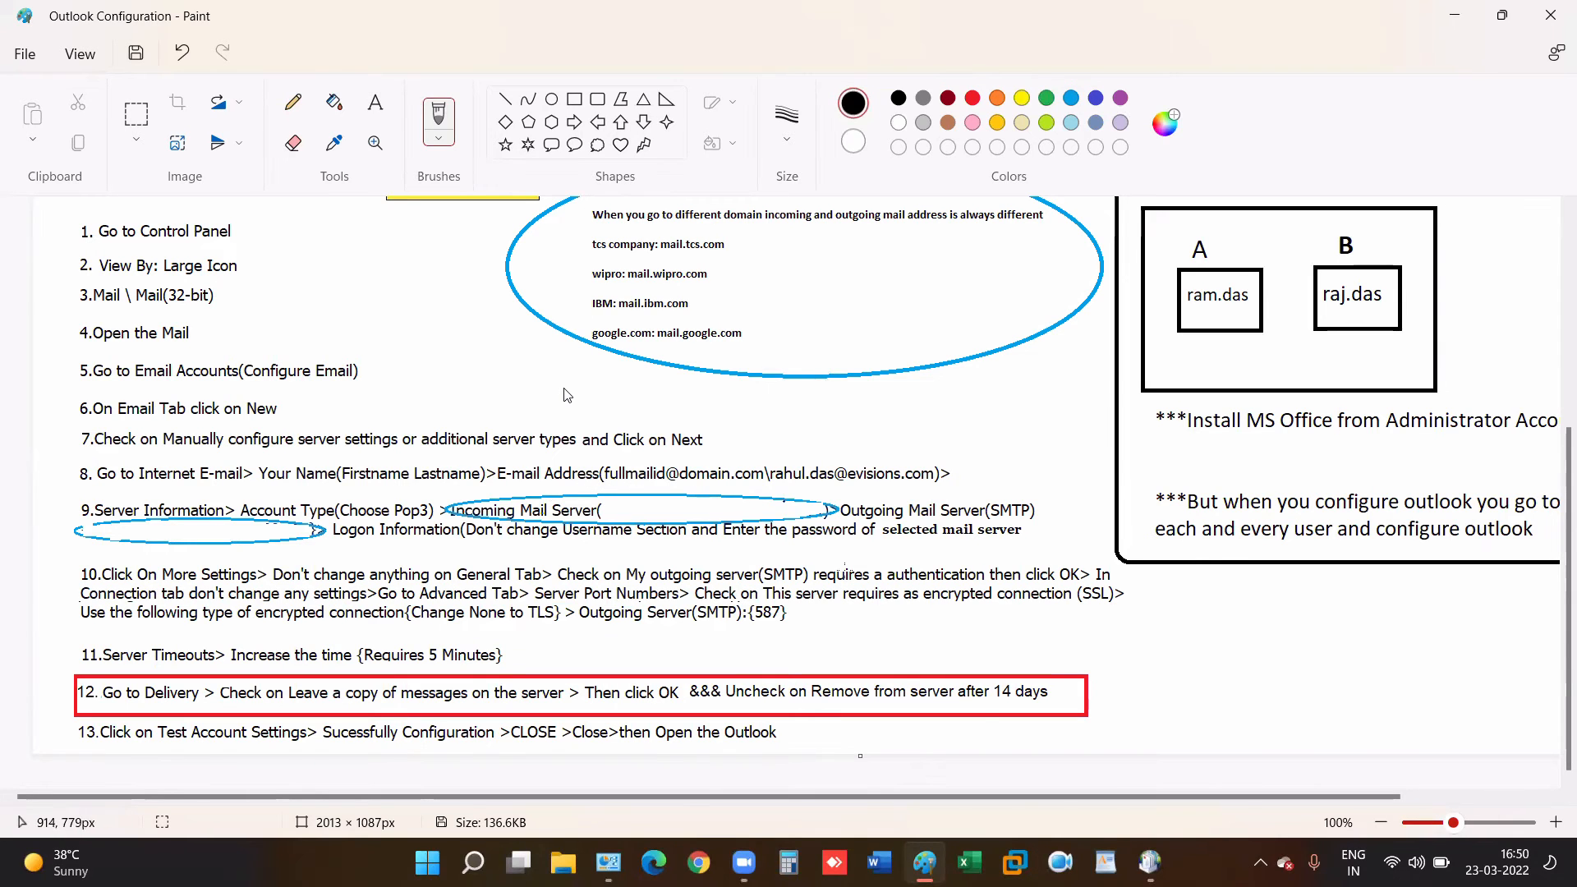
left_click(1149, 860)
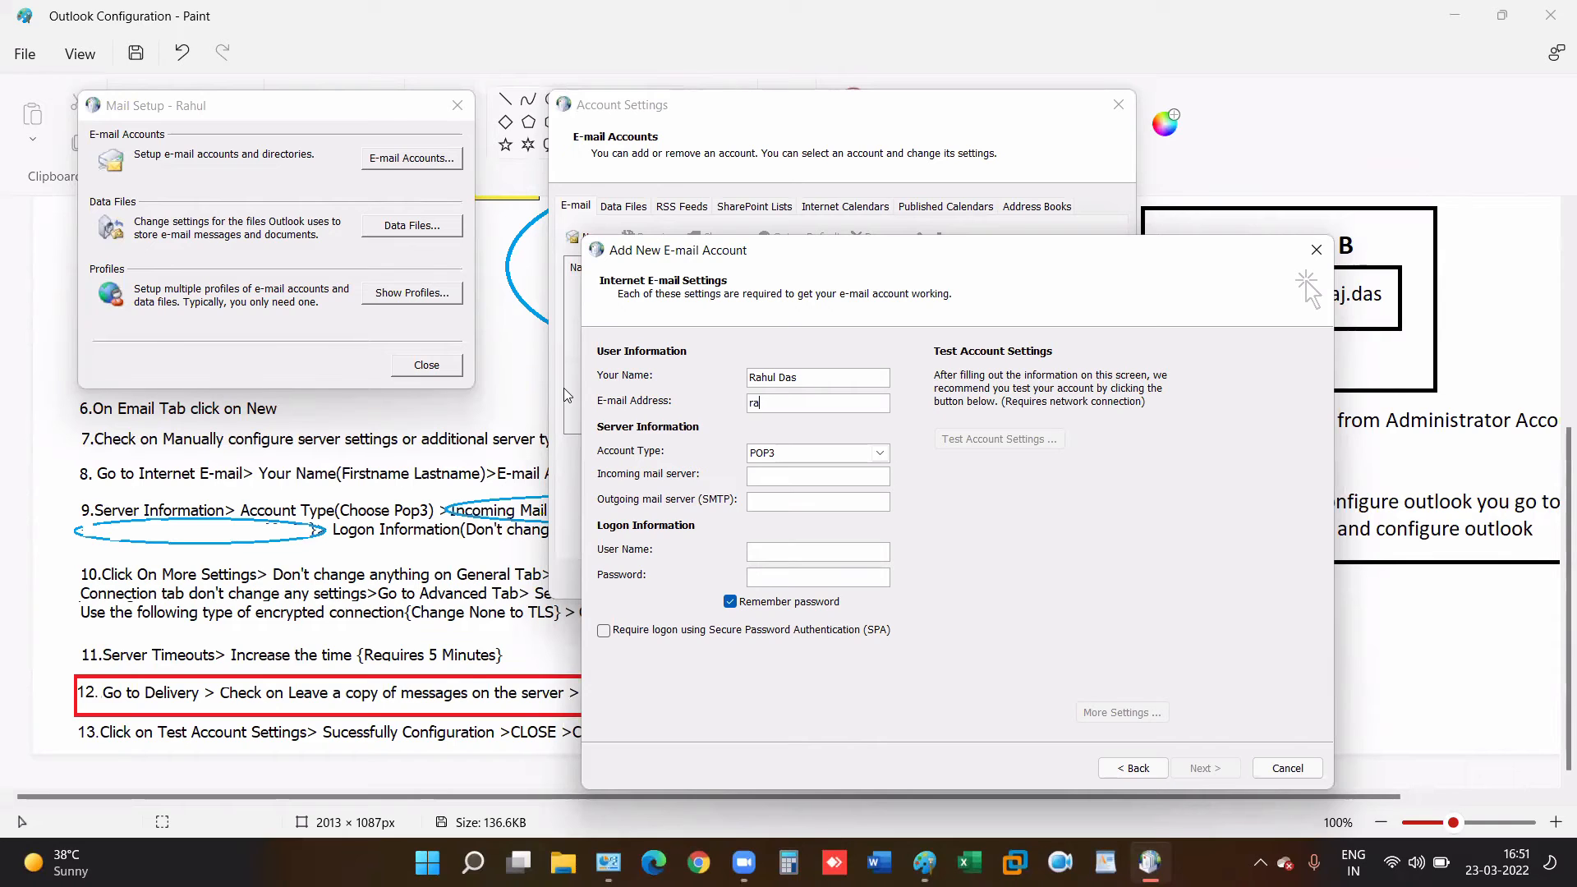
- Set incoming and outgoing mail servers to mail.ibm.com, fixing a typo, and move the dialog aside
left_click(804, 477)
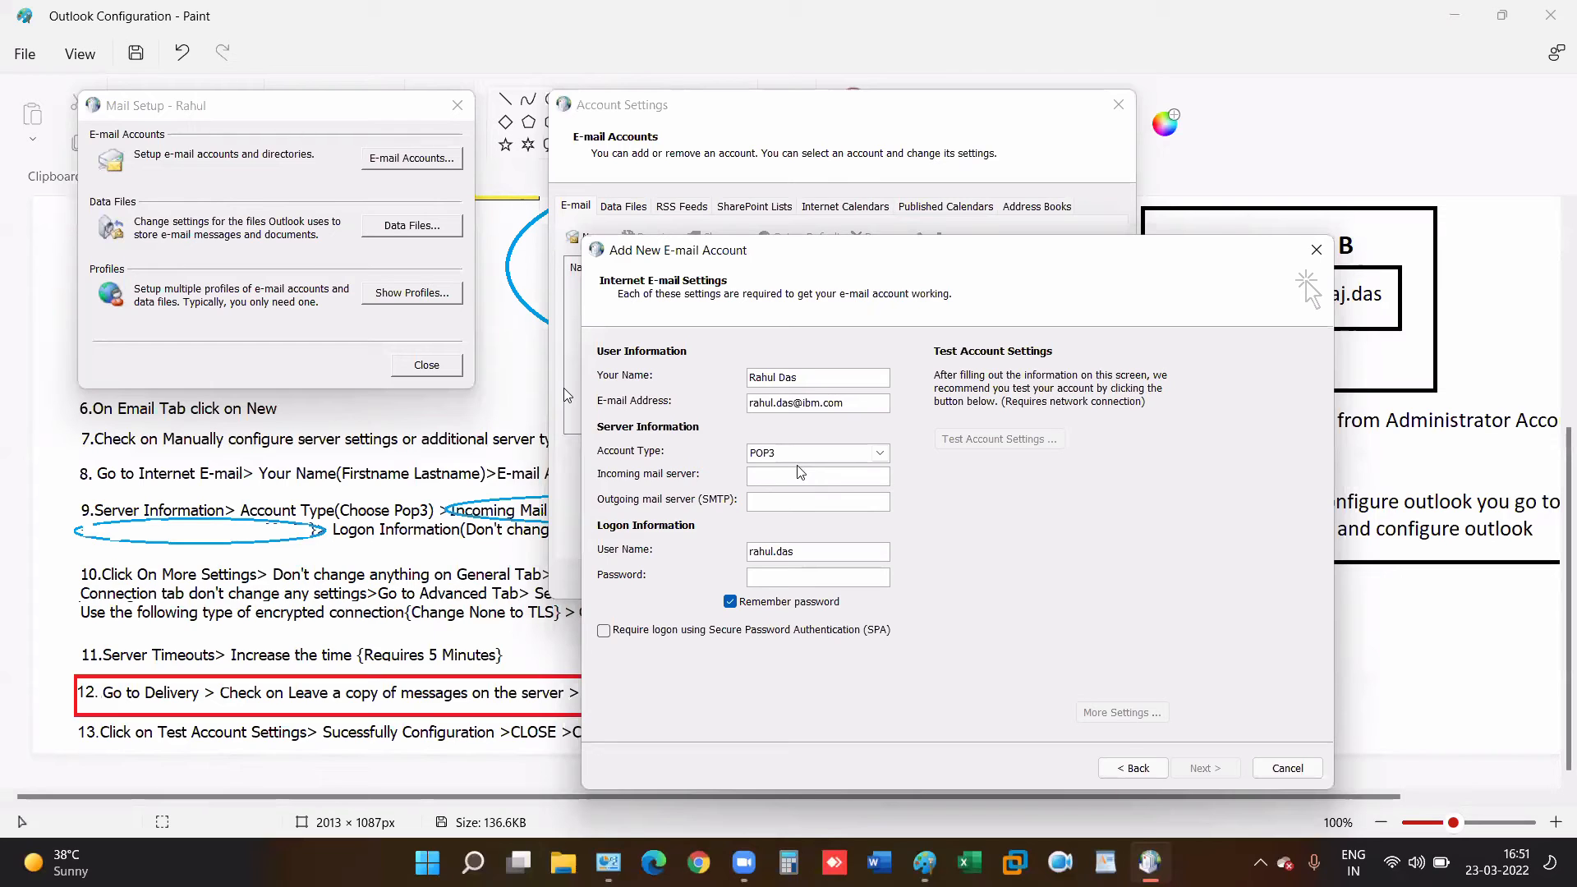
type("ma")
type("il.i")
type("bm.")
type("c")
type("iom")
left_click(797, 476)
key("BackSpace")
left_click_drag(819, 475, 631, 478)
key("ctrl+c")
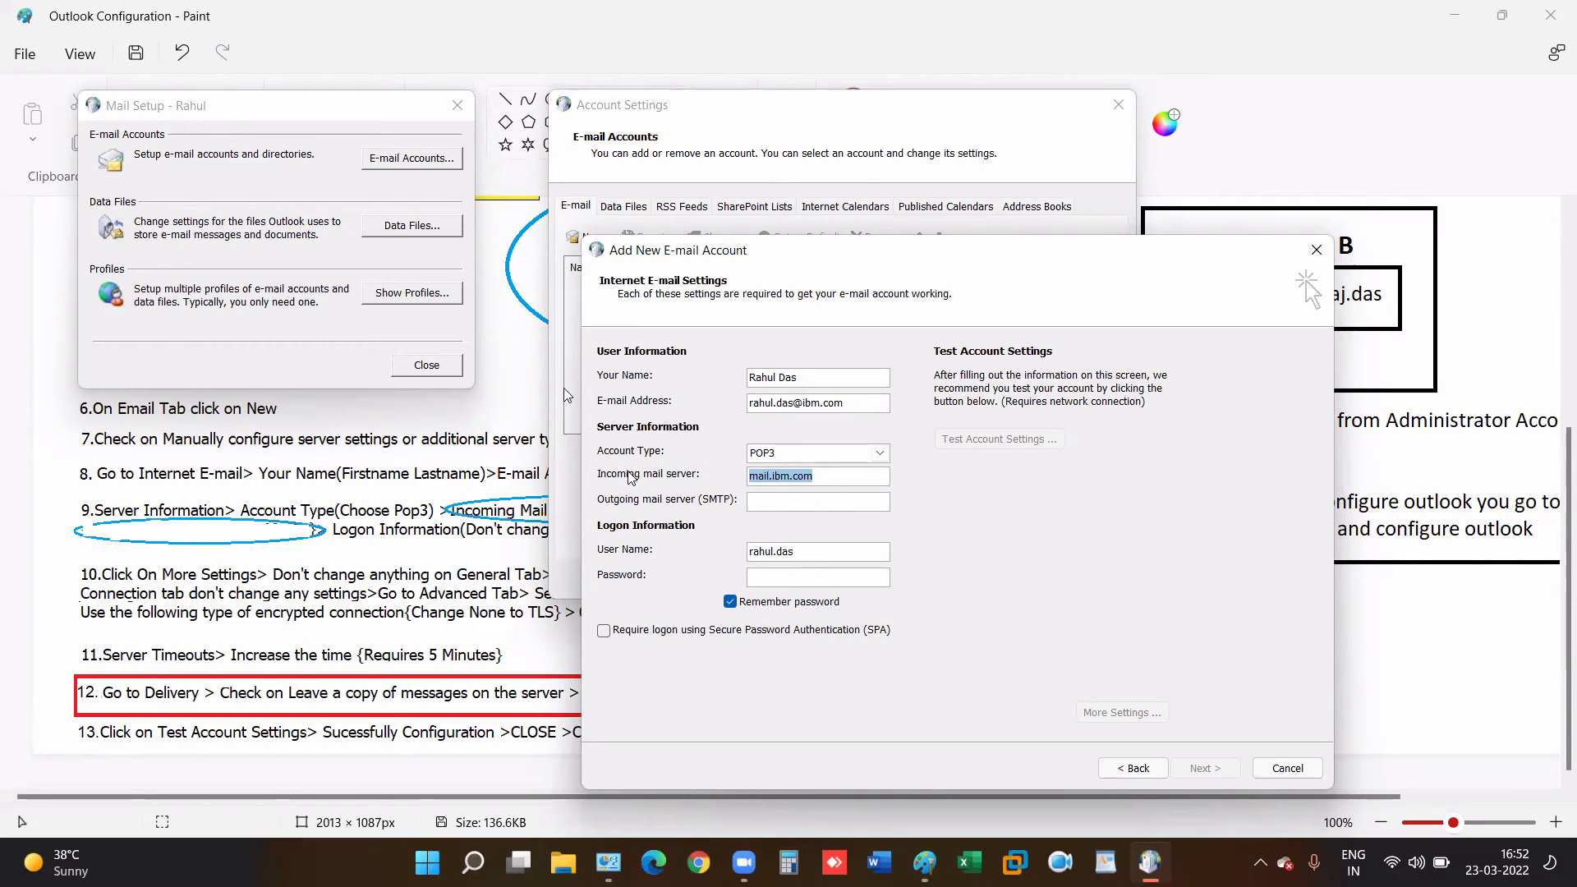
left_click(795, 500)
key("ctrl+v")
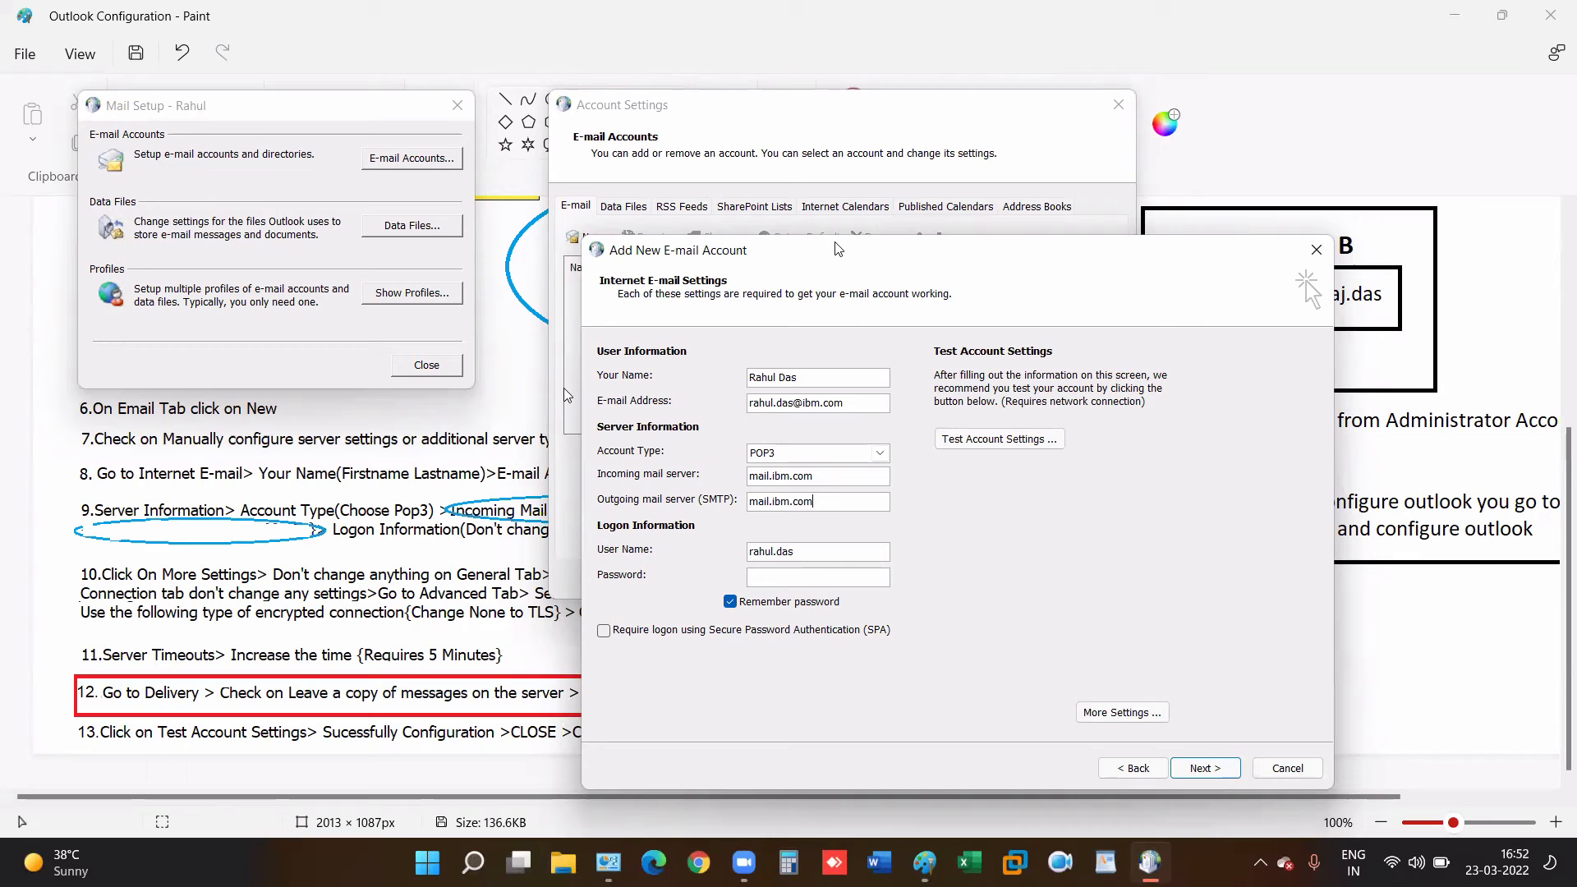
left_click_drag(838, 248, 1019, 110)
left_click(1017, 336)
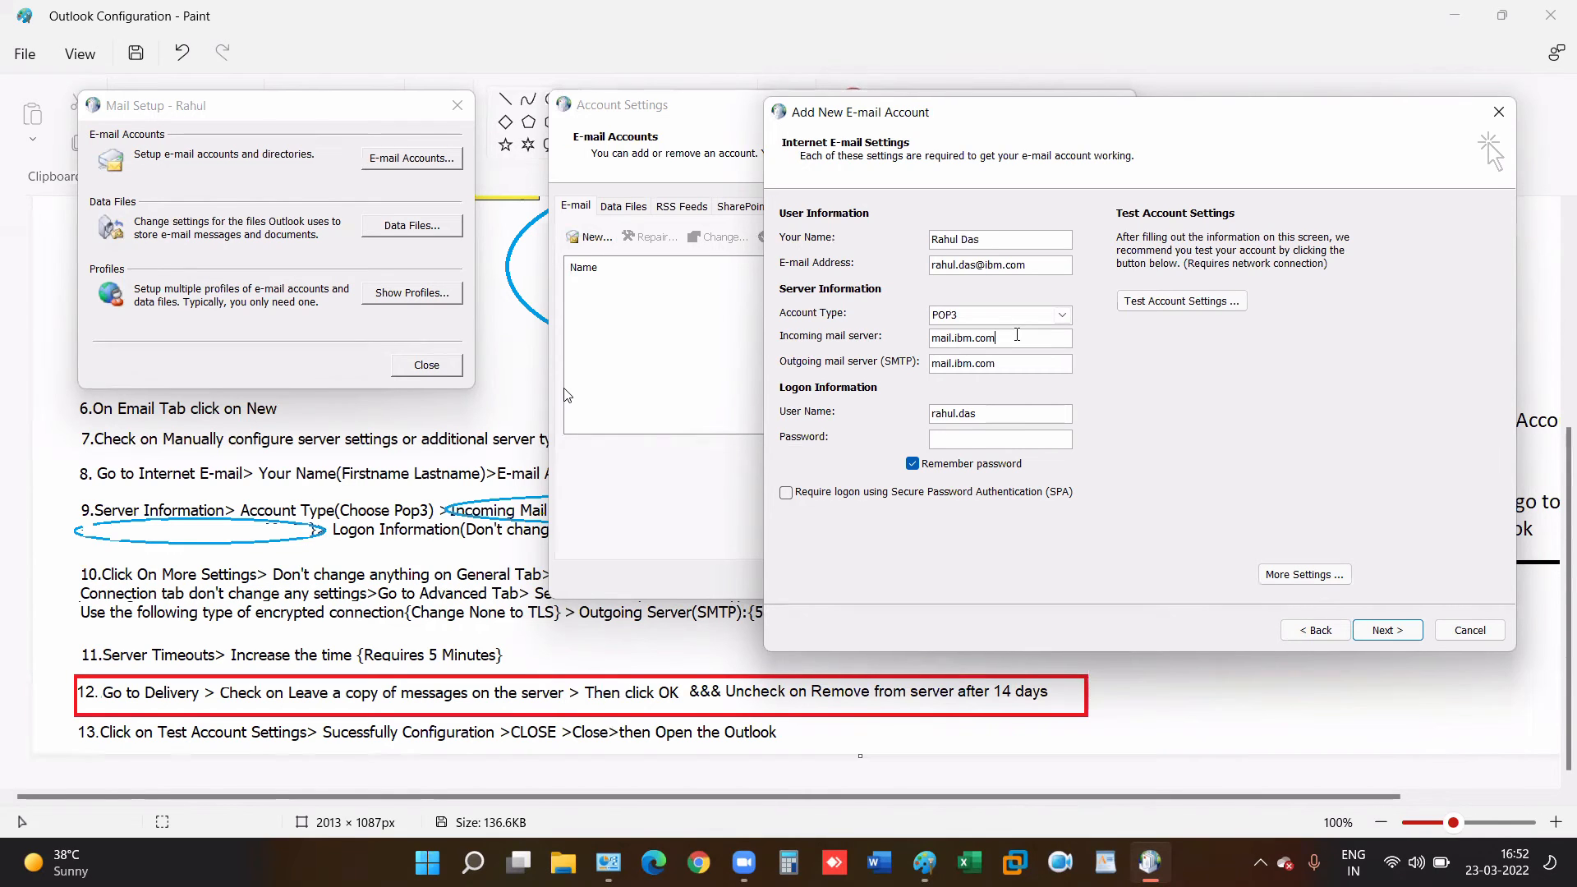
- Enter the account password, briefly viewing More Settings before returning to the form
left_click(1013, 446)
type("*********")
left_click(1287, 575)
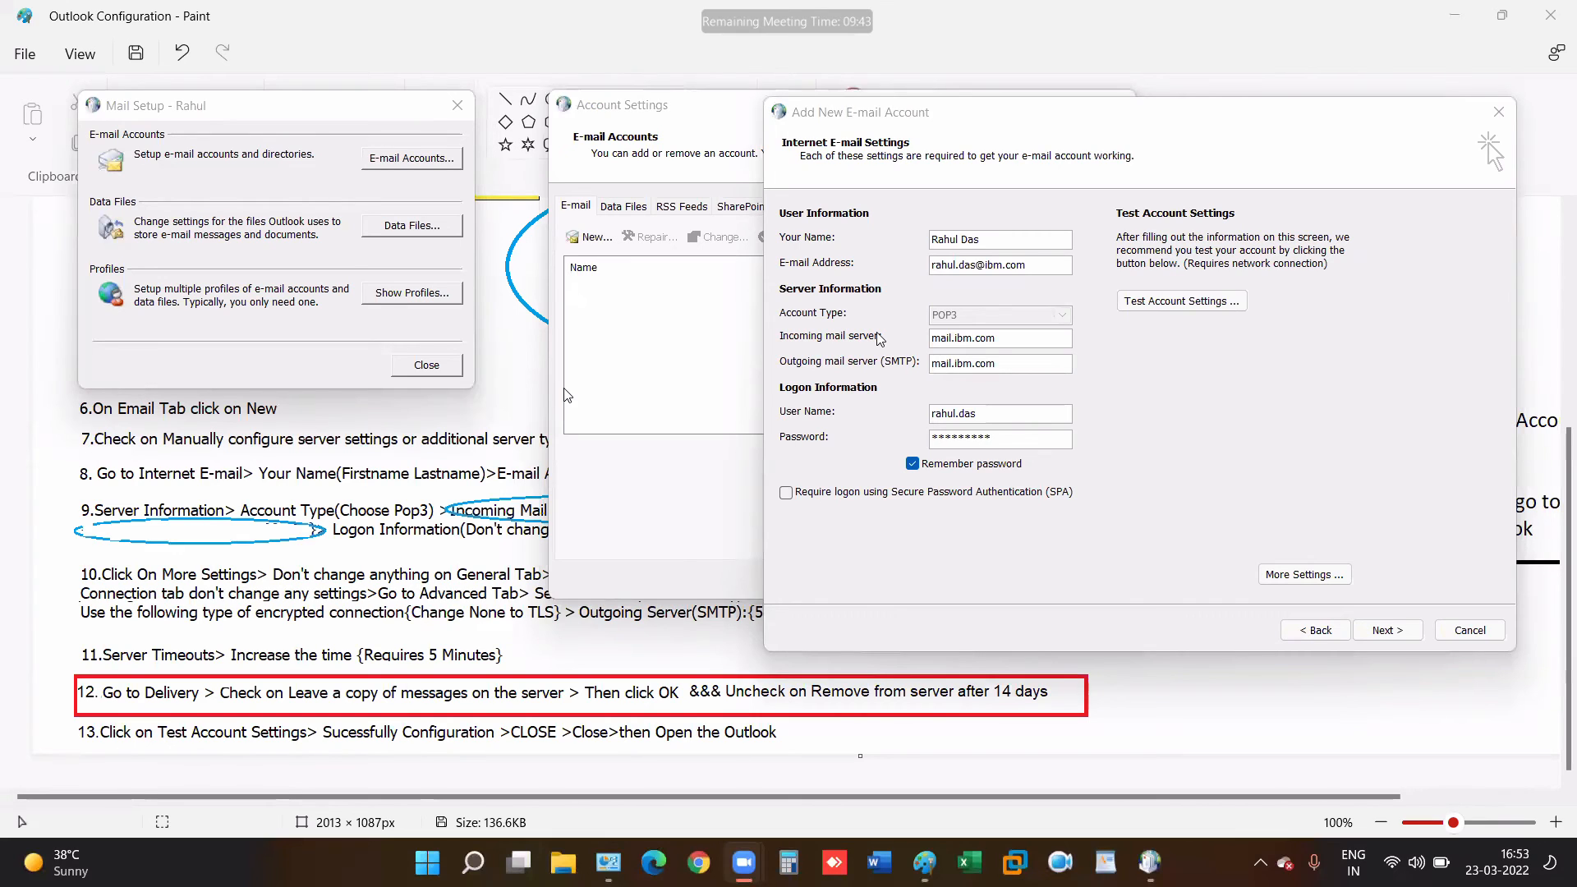
left_click(963, 325)
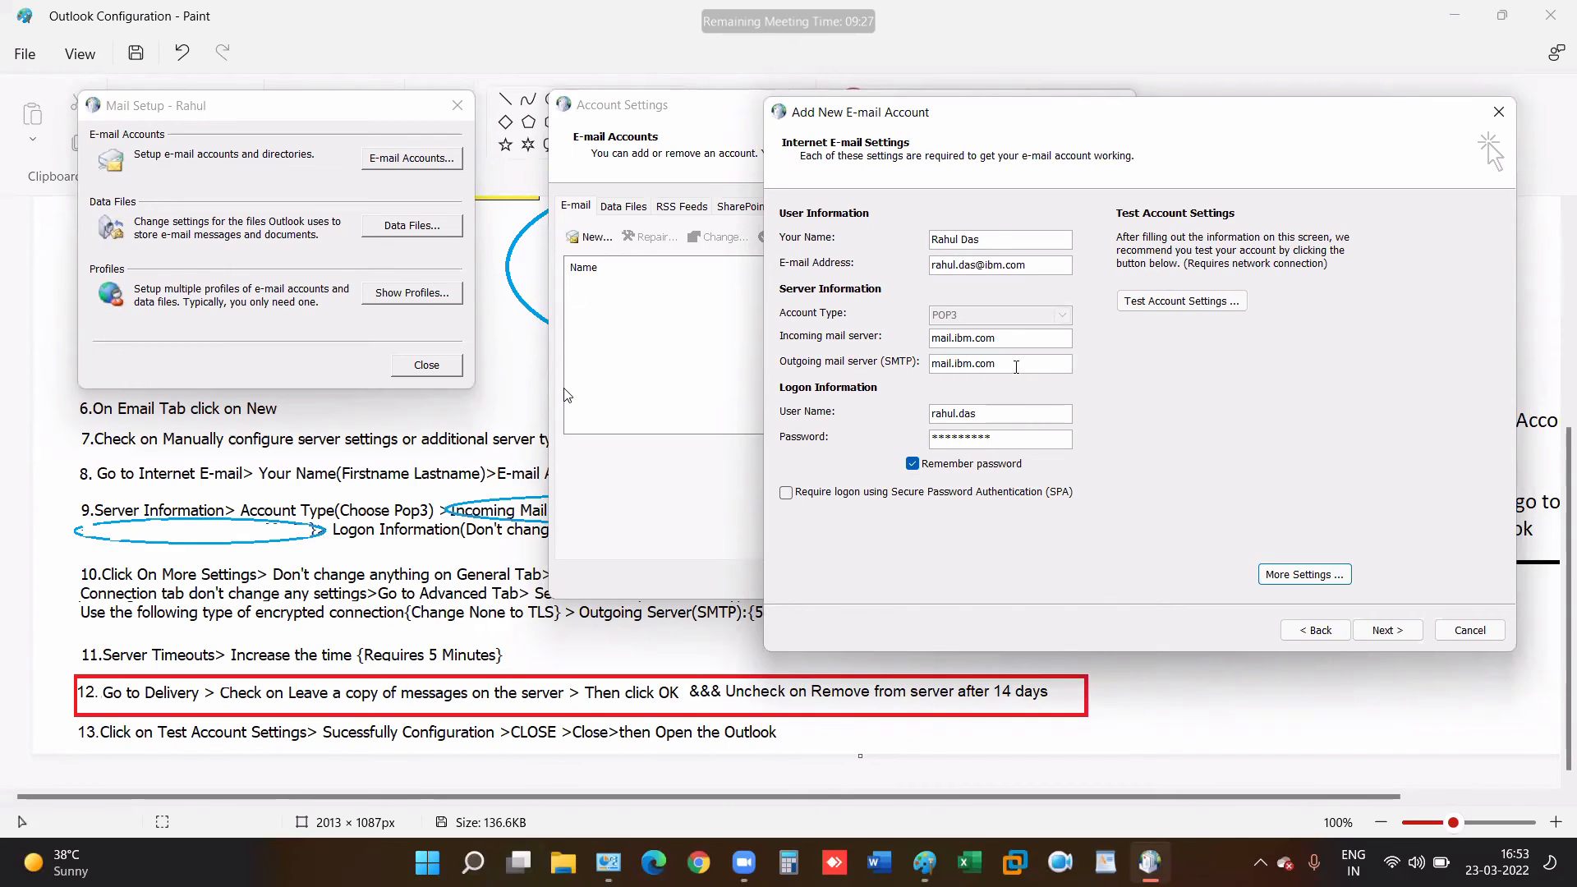
- Review the completed account details, outlining them with a temporary emphasis box
left_click_drag(1012, 364, 931, 364)
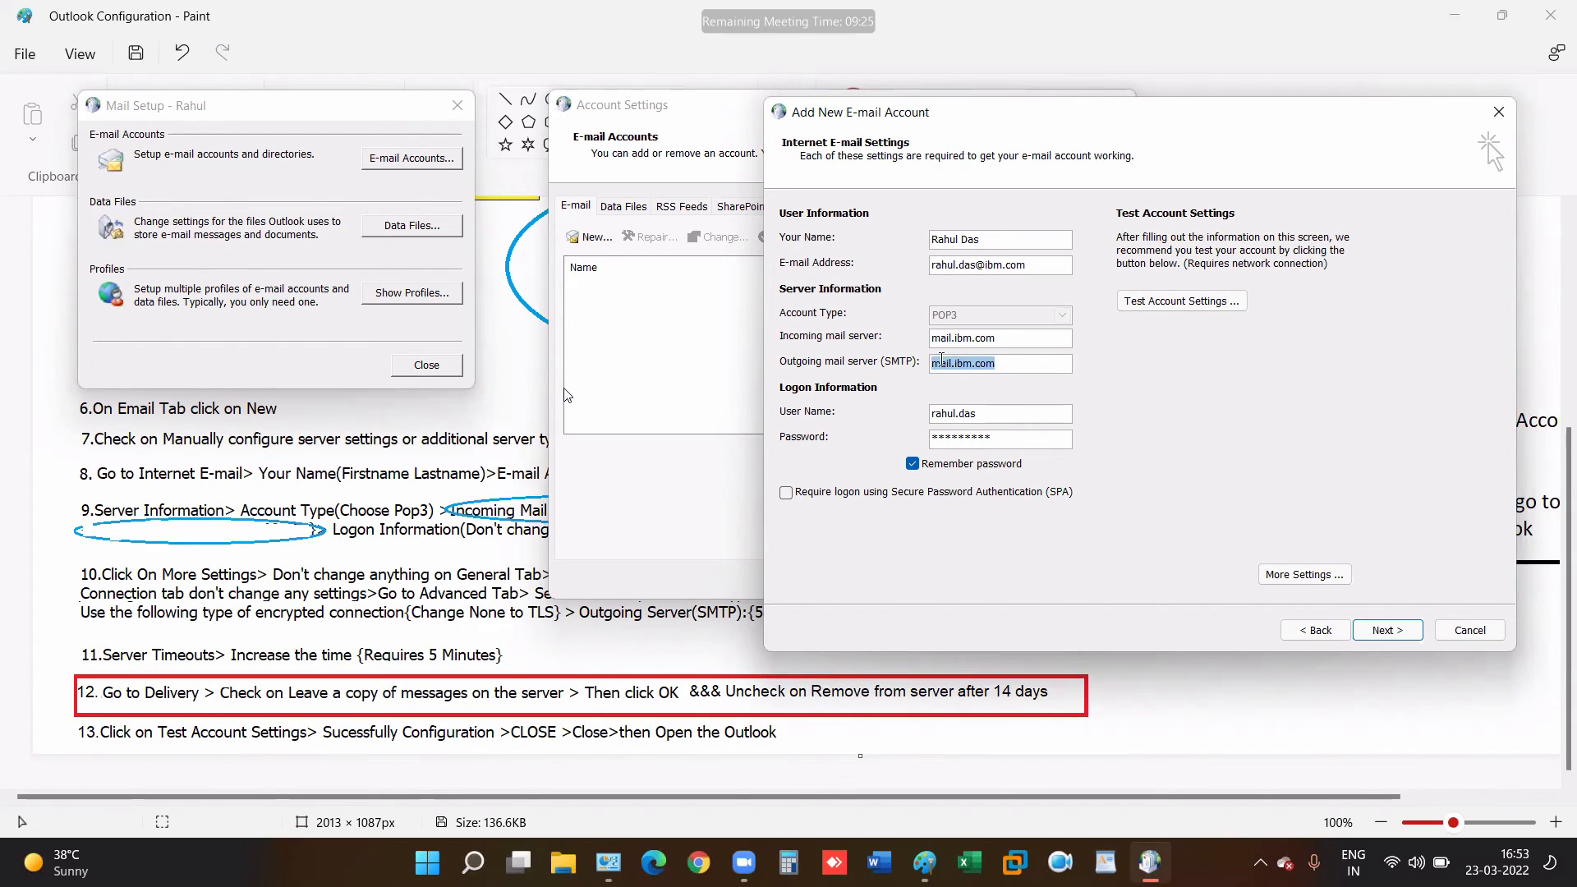
left_click(1019, 368)
mouse_move(757, 190)
left_mouse_down()
mouse_move(1064, 367)
mouse_move(1133, 519)
left_mouse_up()
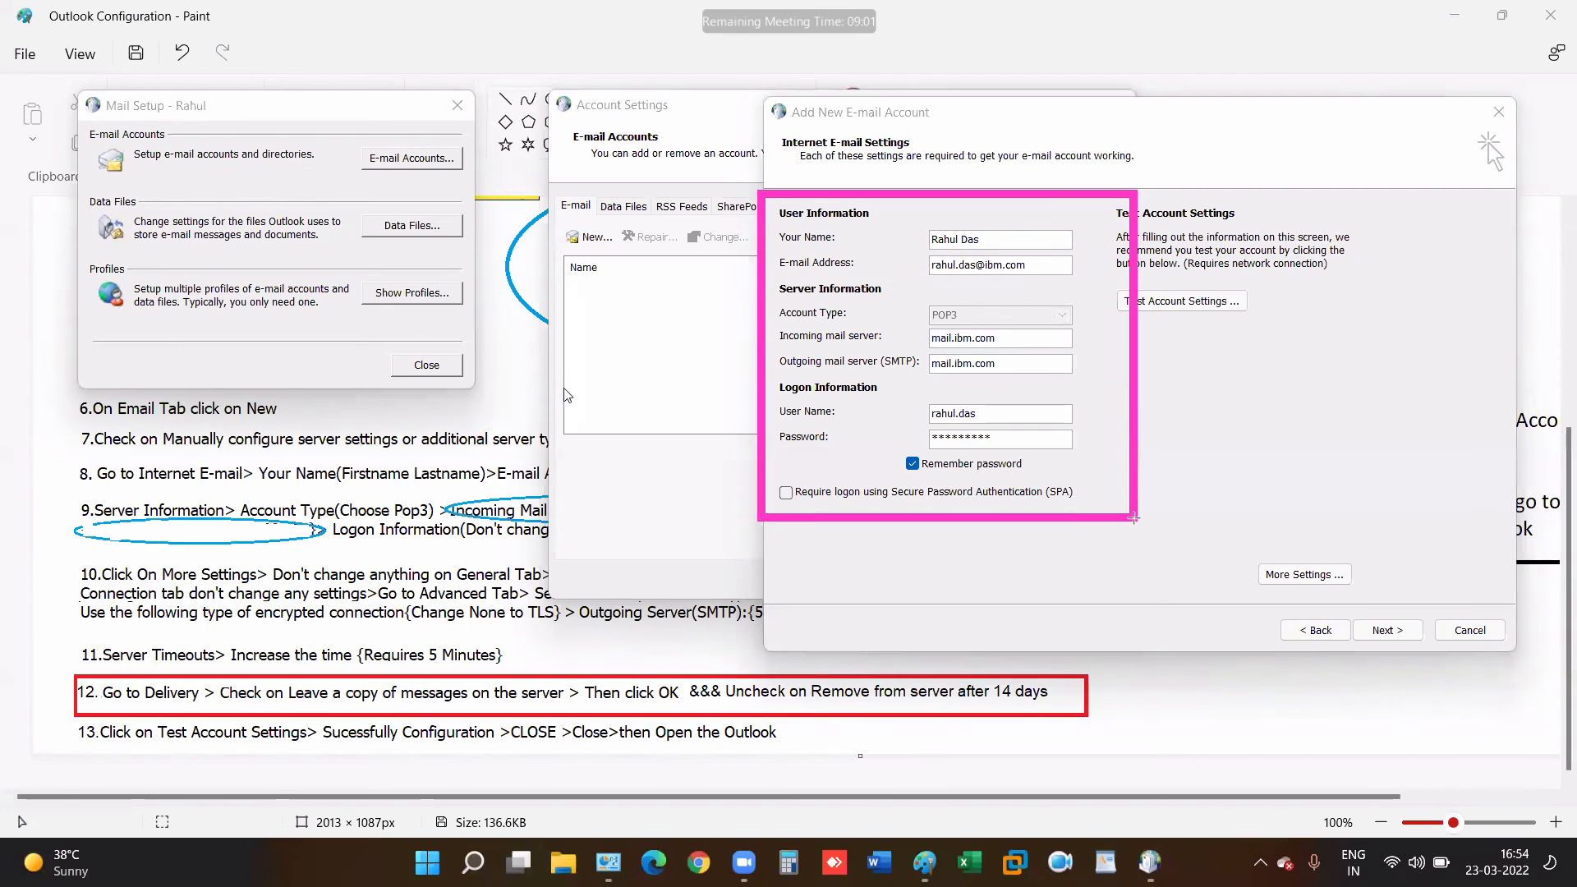
mouse_move(1133, 518)
left_mouse_down()
mouse_move(1321, 547)
mouse_move(1387, 591)
mouse_move(1010, 428)
mouse_move(1106, 518)
left_mouse_up()
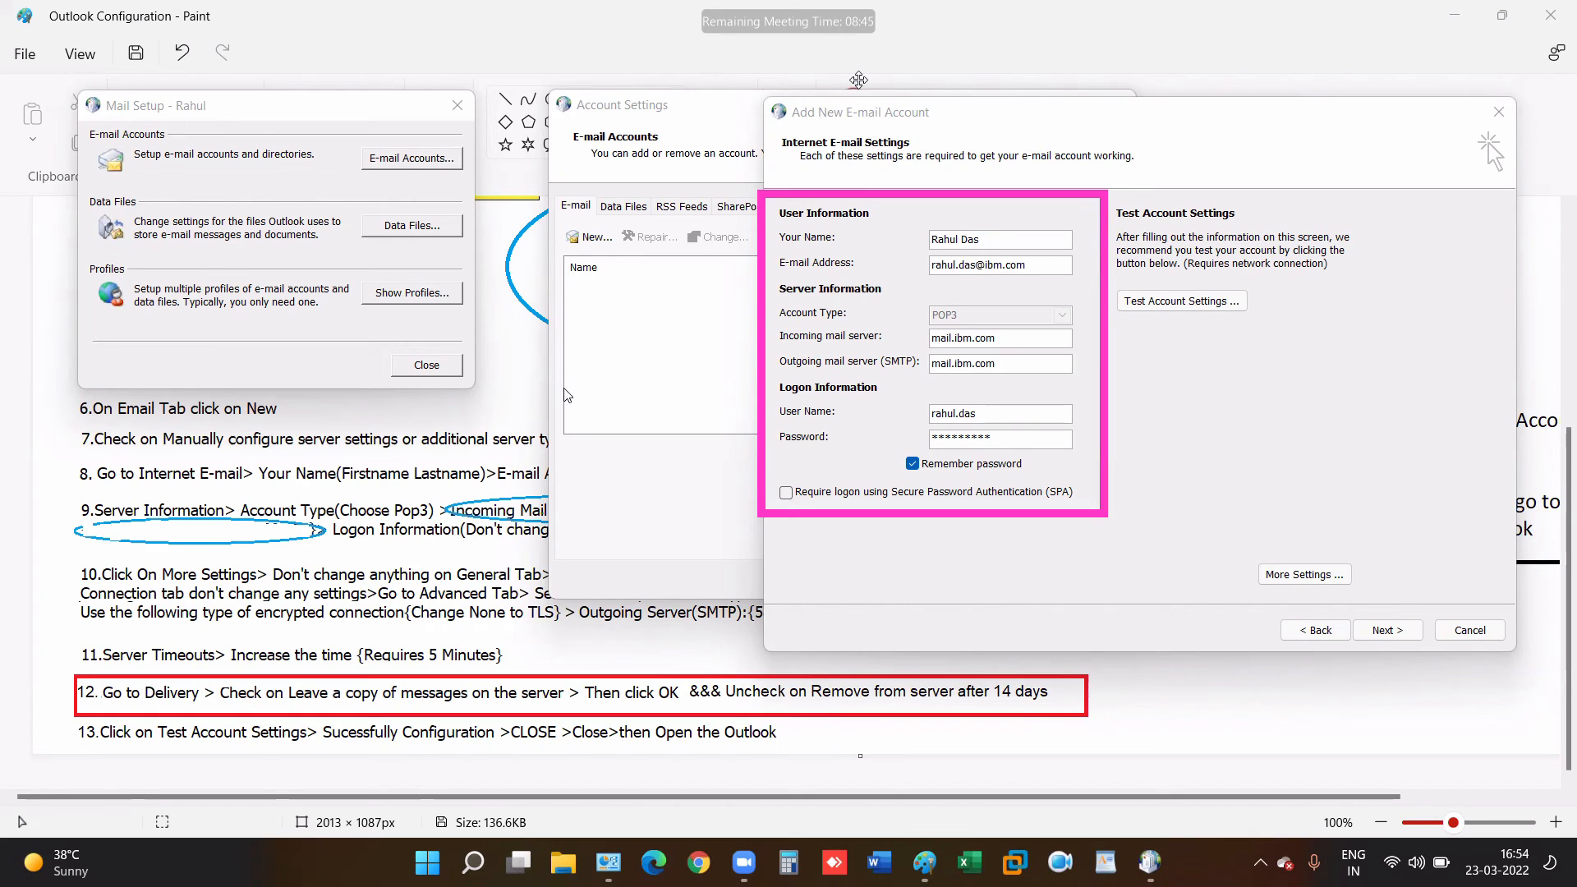
left_click(1020, 239)
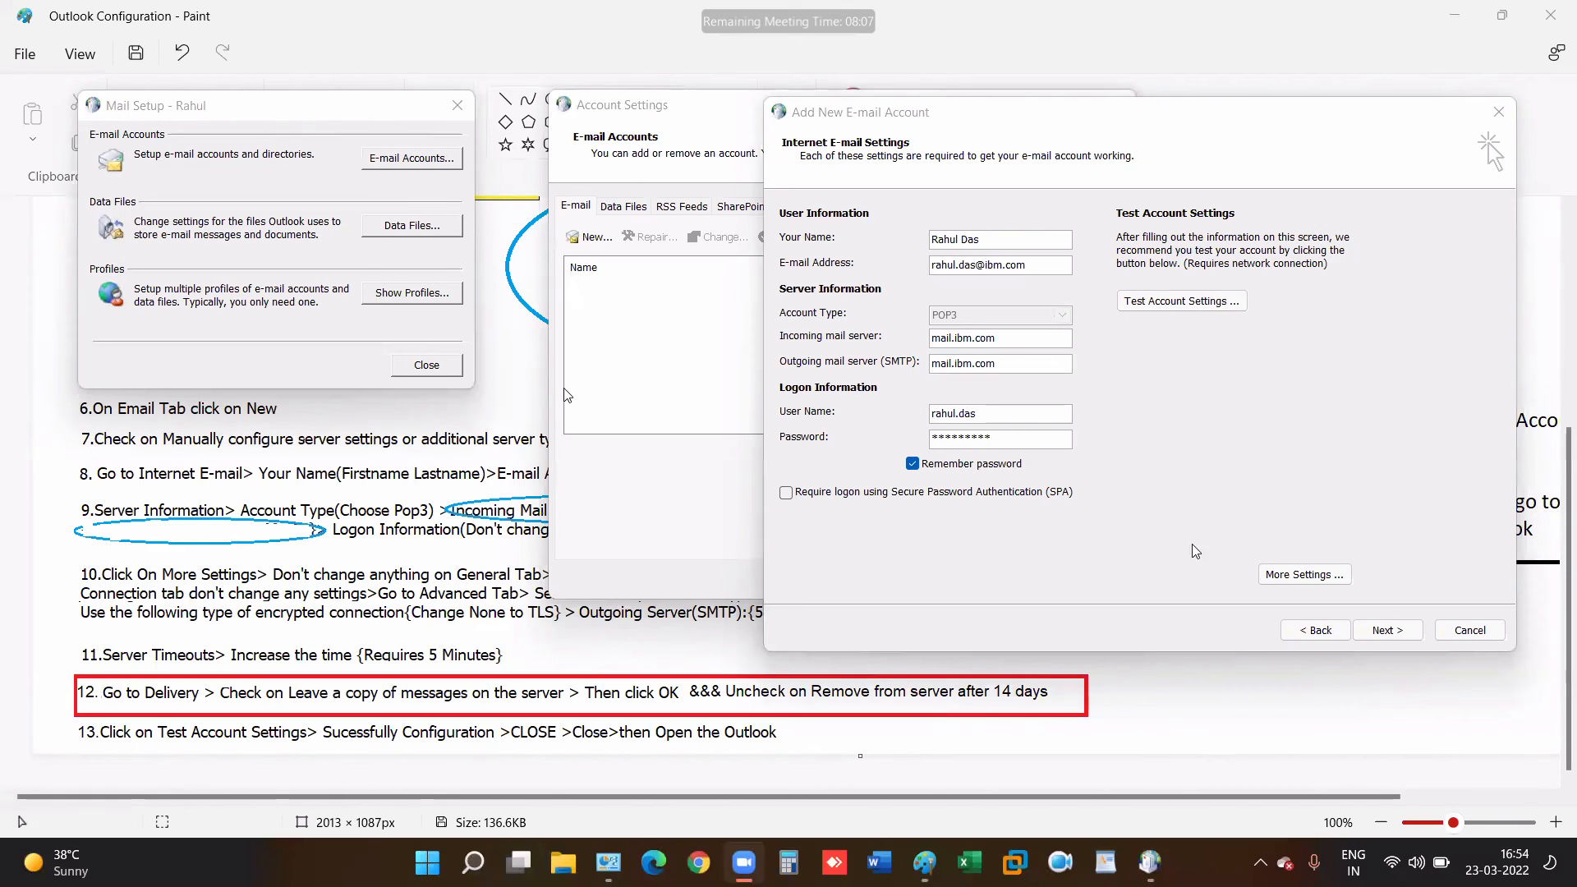
- In More Settings, annotate General as unneeded and Outgoing/Advanced as important, then erase marks
left_click(1300, 574)
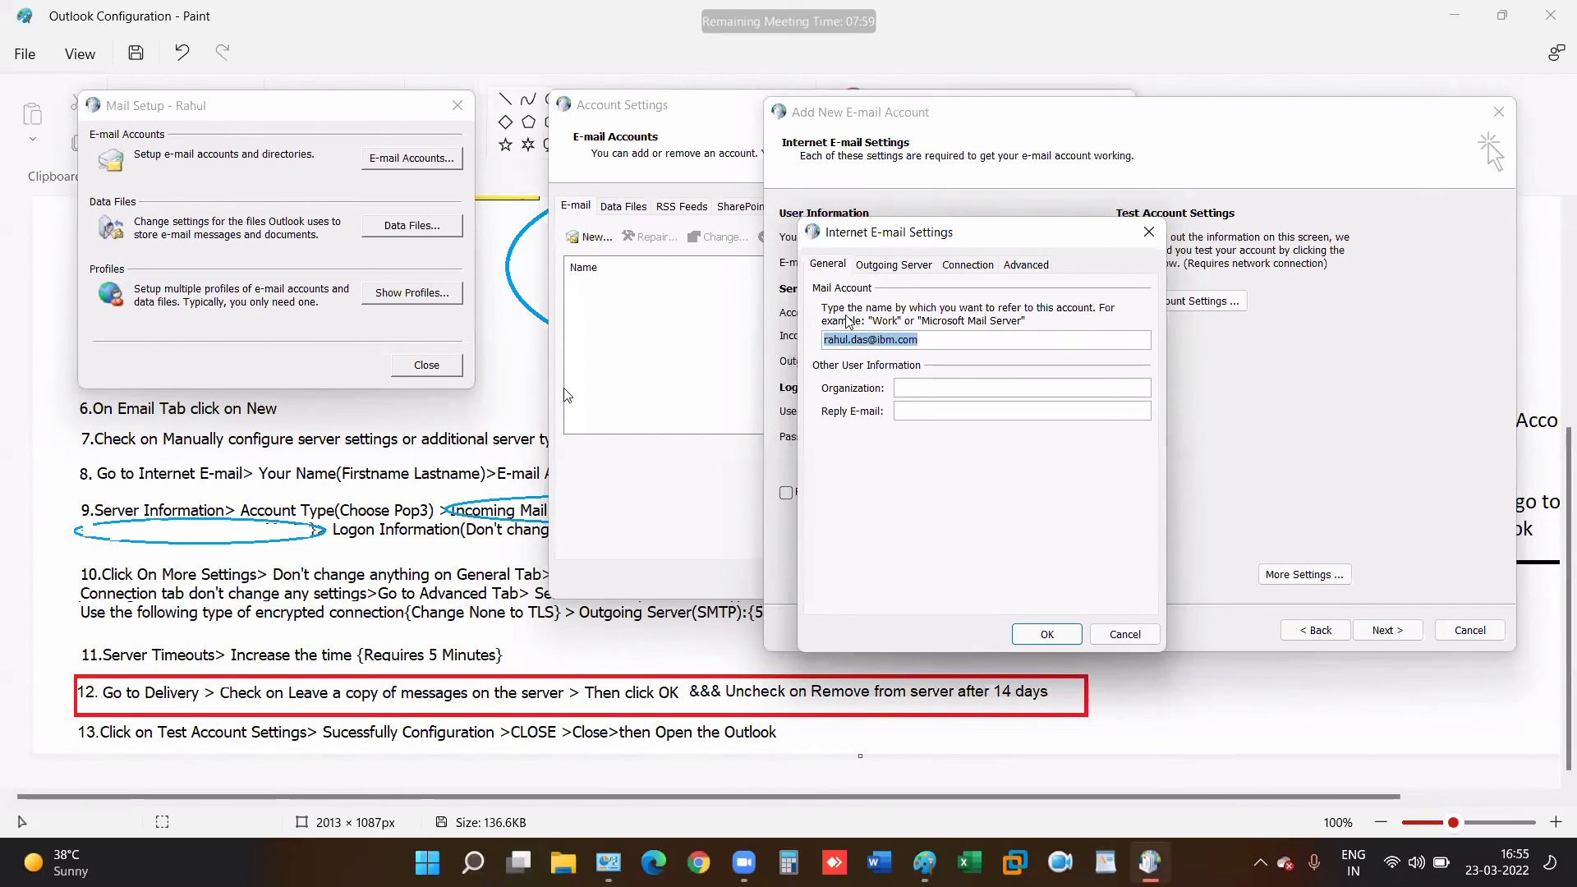
left_click_drag(818, 255, 944, 491)
left_click_drag(837, 532, 925, 369)
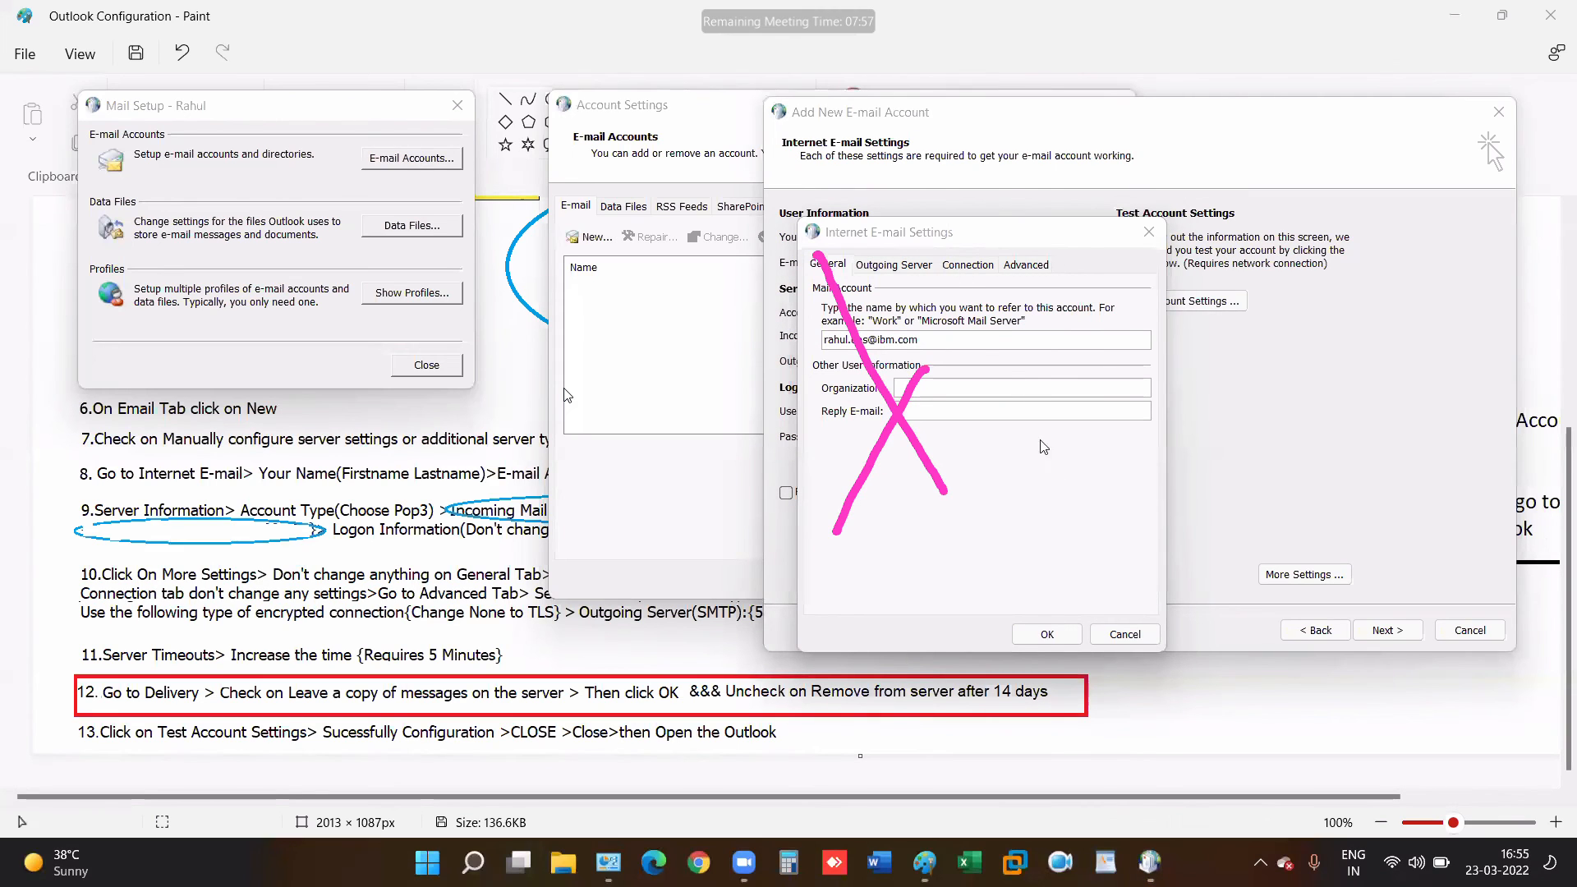
left_click_drag(949, 244, 1065, 495)
left_click_drag(1067, 364, 904, 550)
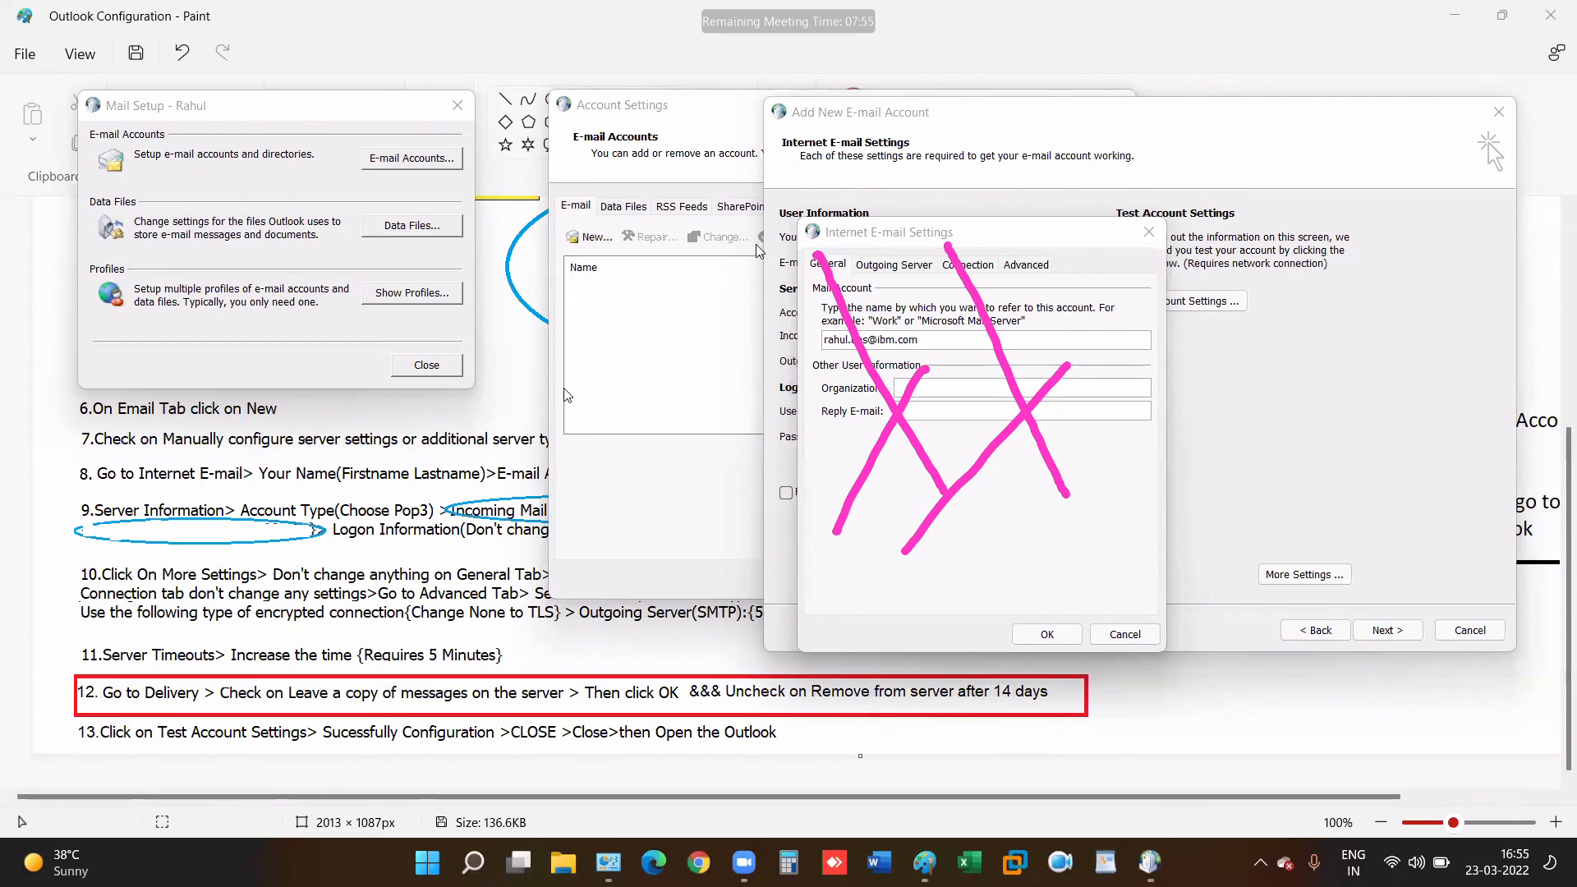
mouse_move(858, 268)
left_mouse_down()
mouse_move(890, 292)
mouse_move(967, 202)
left_mouse_up()
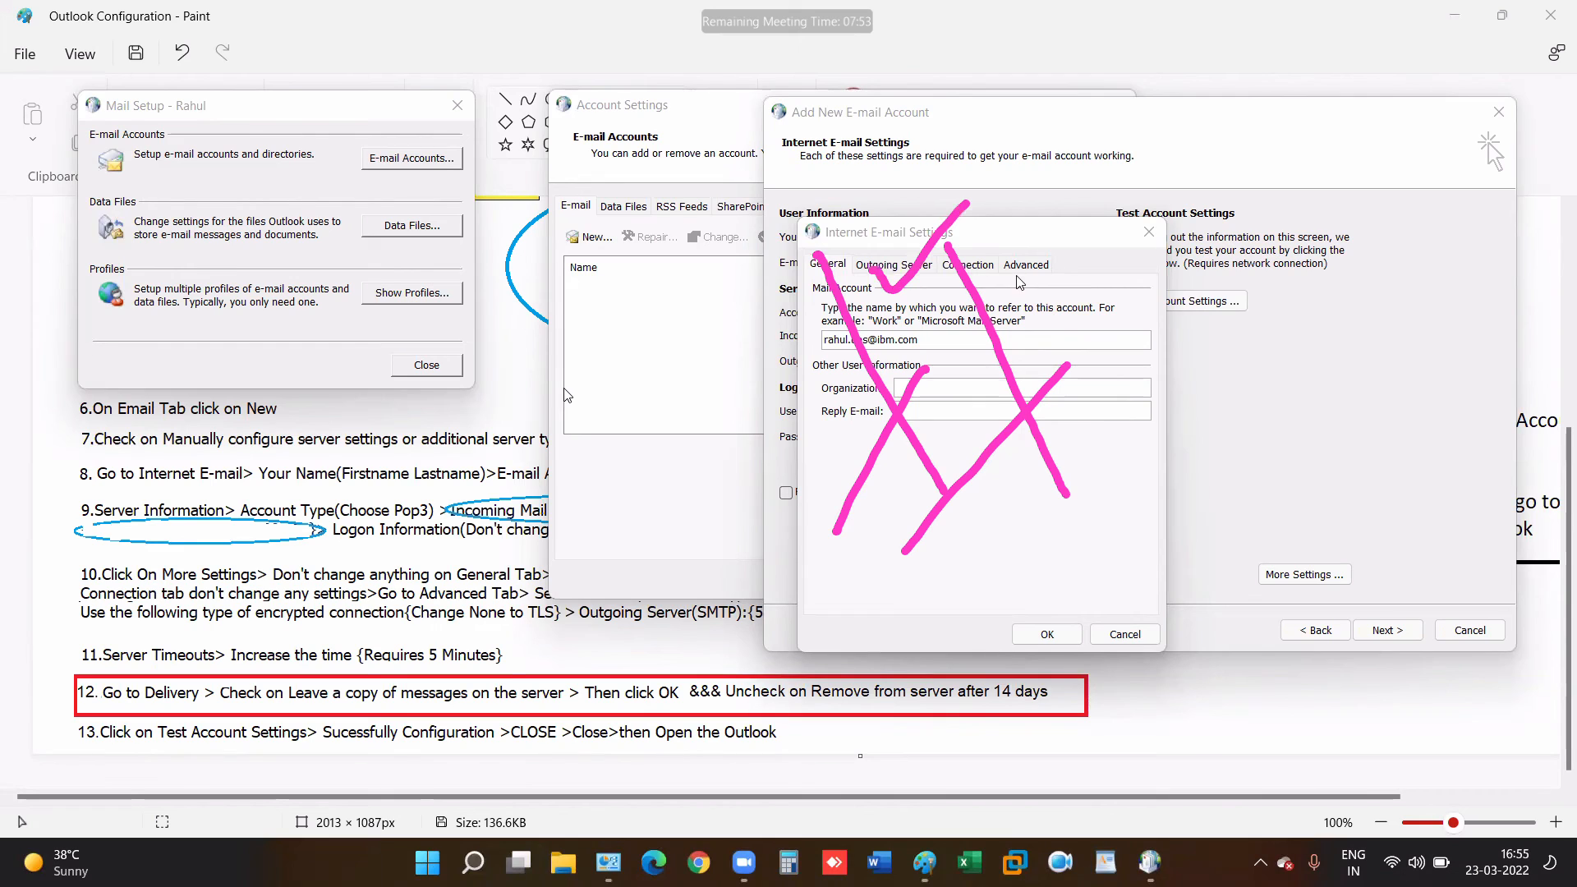
left_click_drag(1014, 278, 1084, 212)
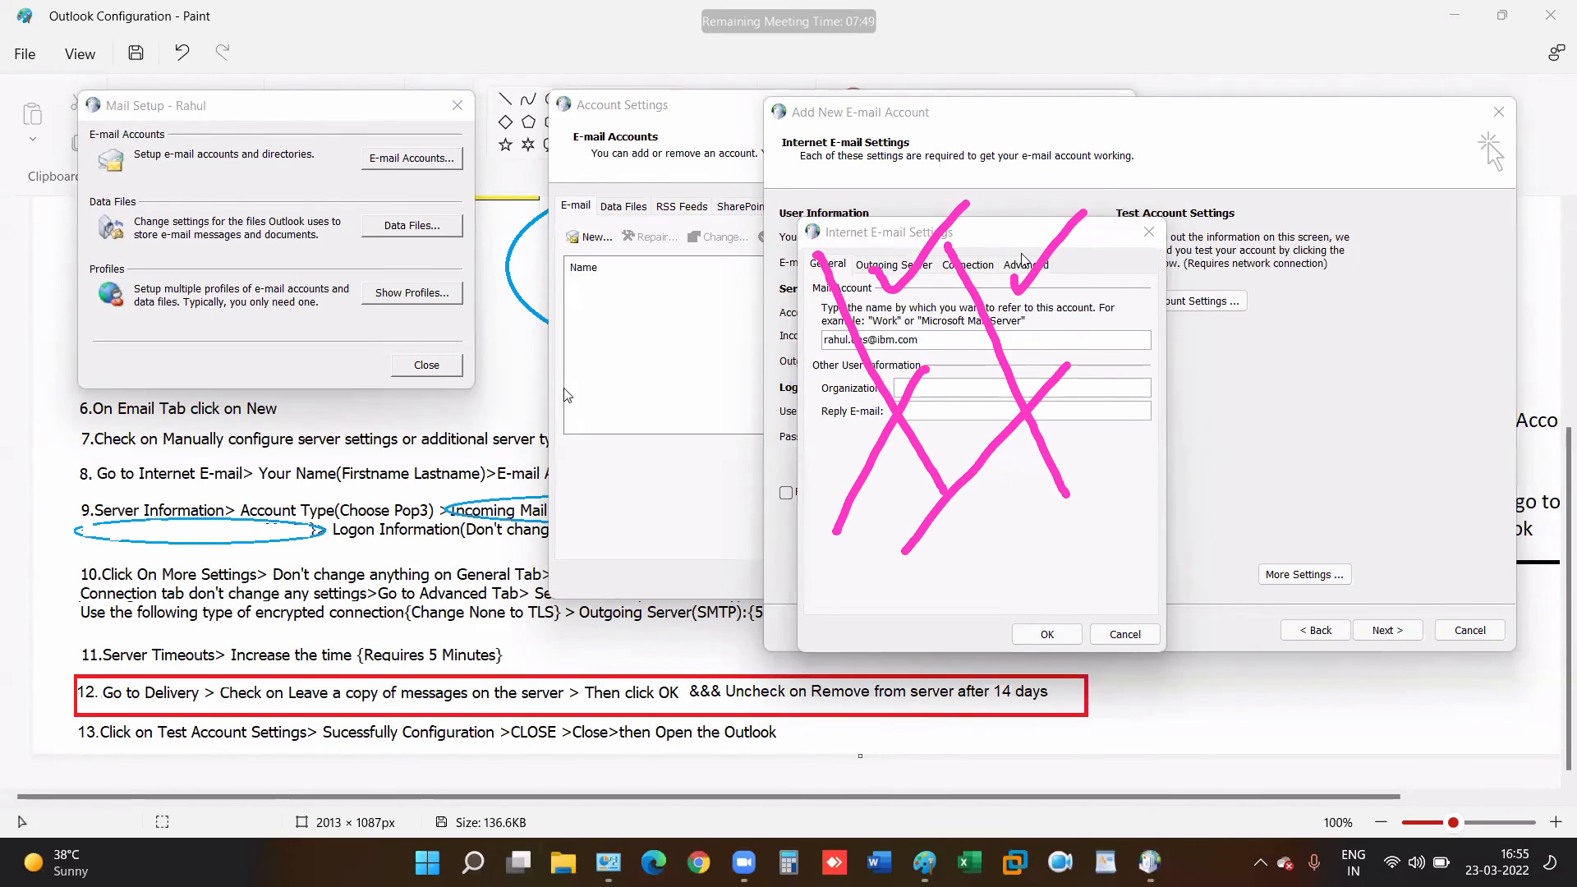
left_click_drag(1021, 254, 1233, 204)
mouse_move(886, 257)
left_mouse_down()
mouse_move(897, 281)
mouse_move(1112, 169)
left_mouse_up()
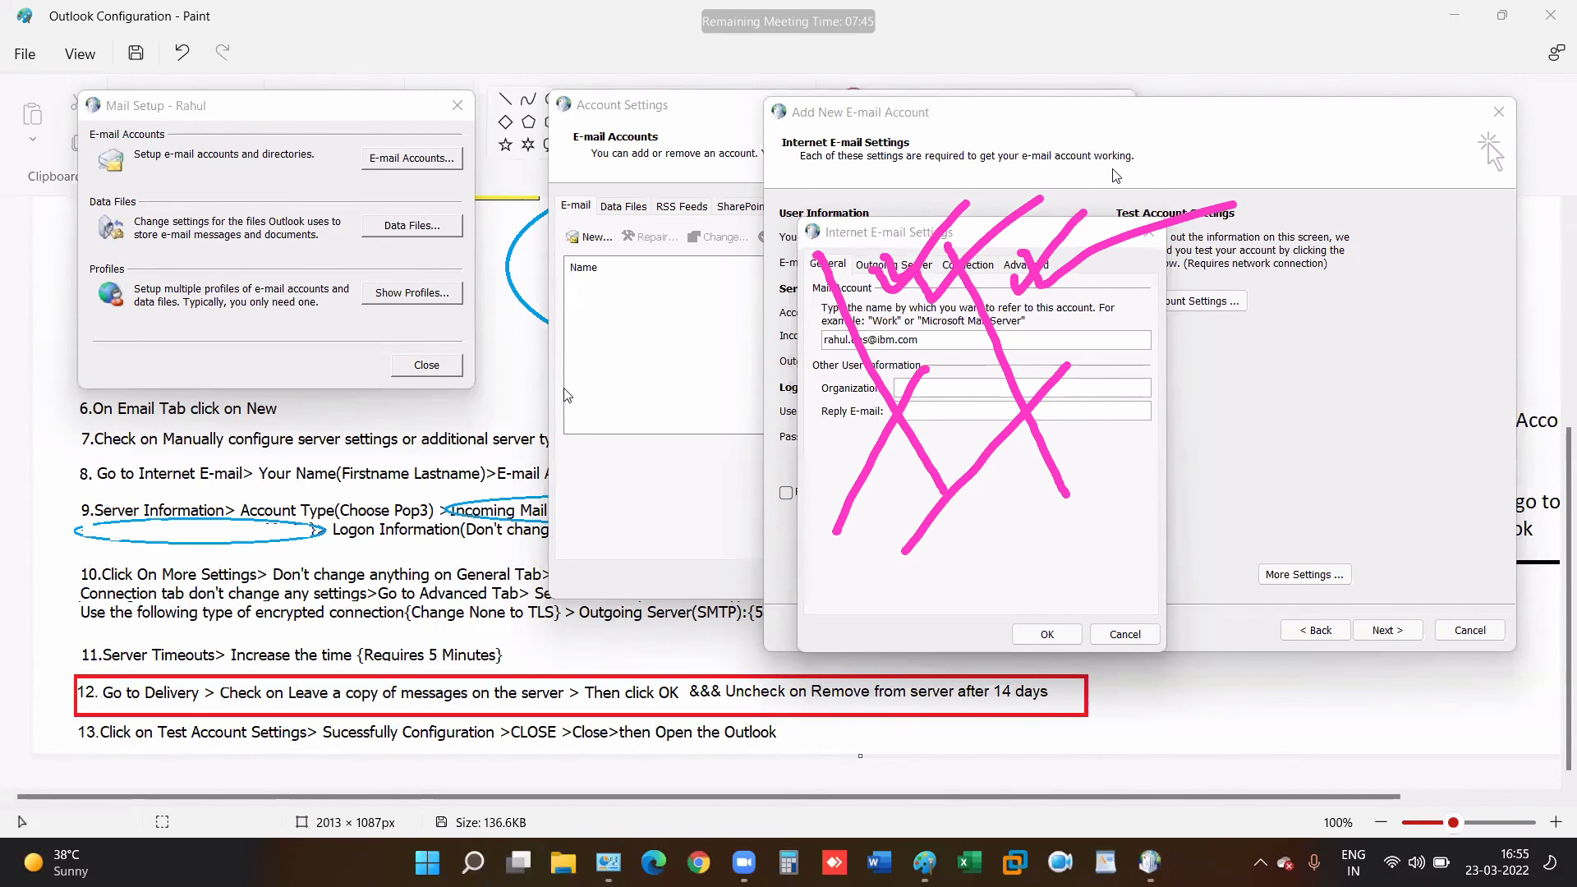
left_click(1113, 169)
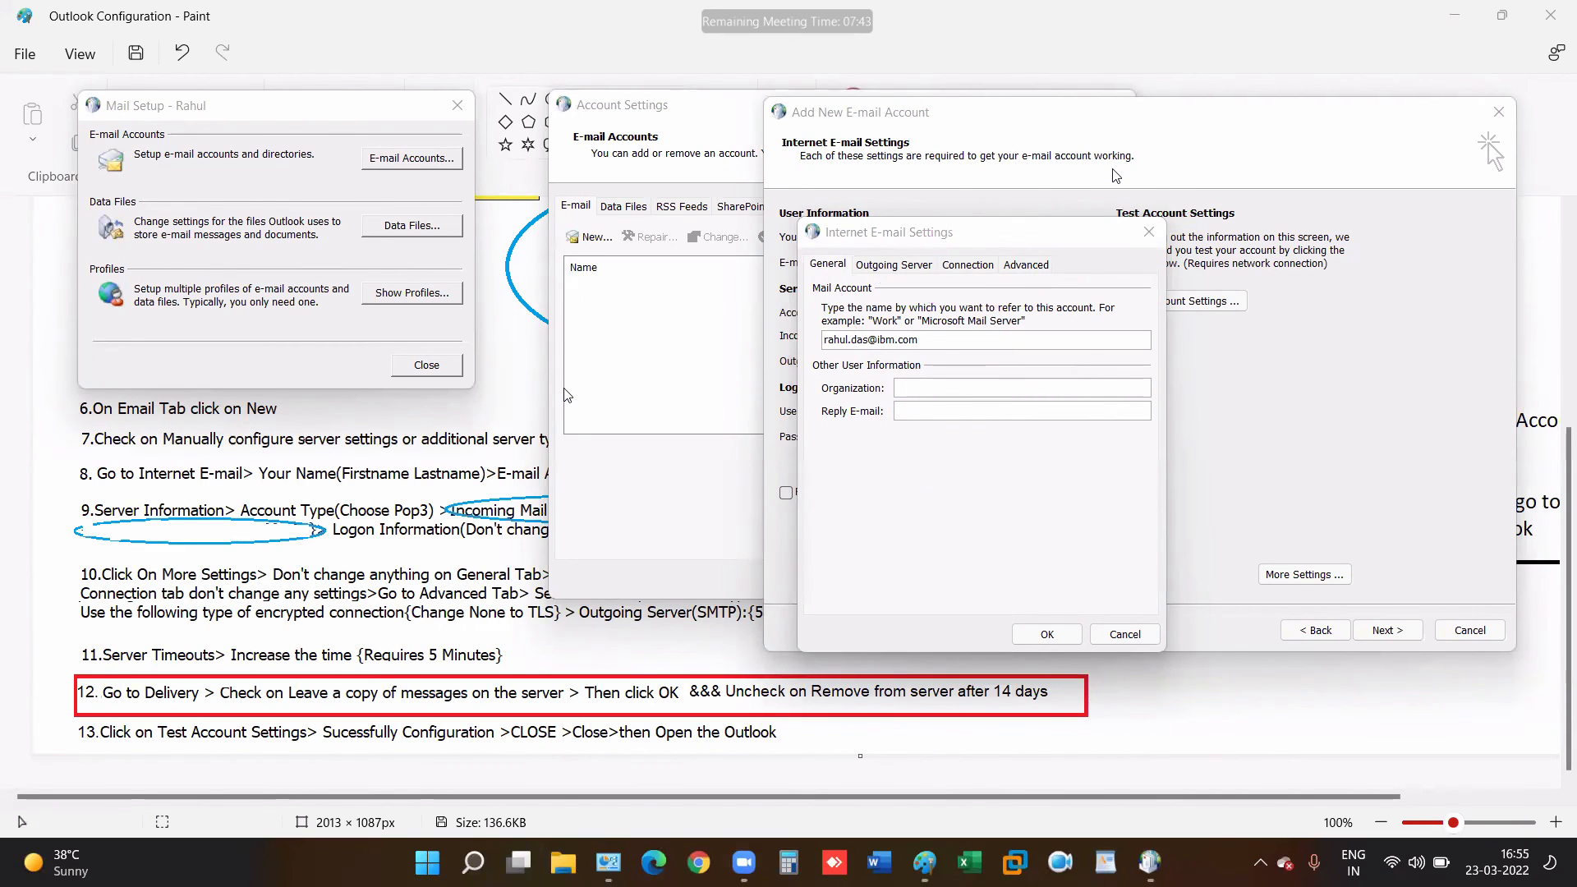
- Require SMTP authentication for the outgoing server and show the Advanced port options
left_click(893, 269)
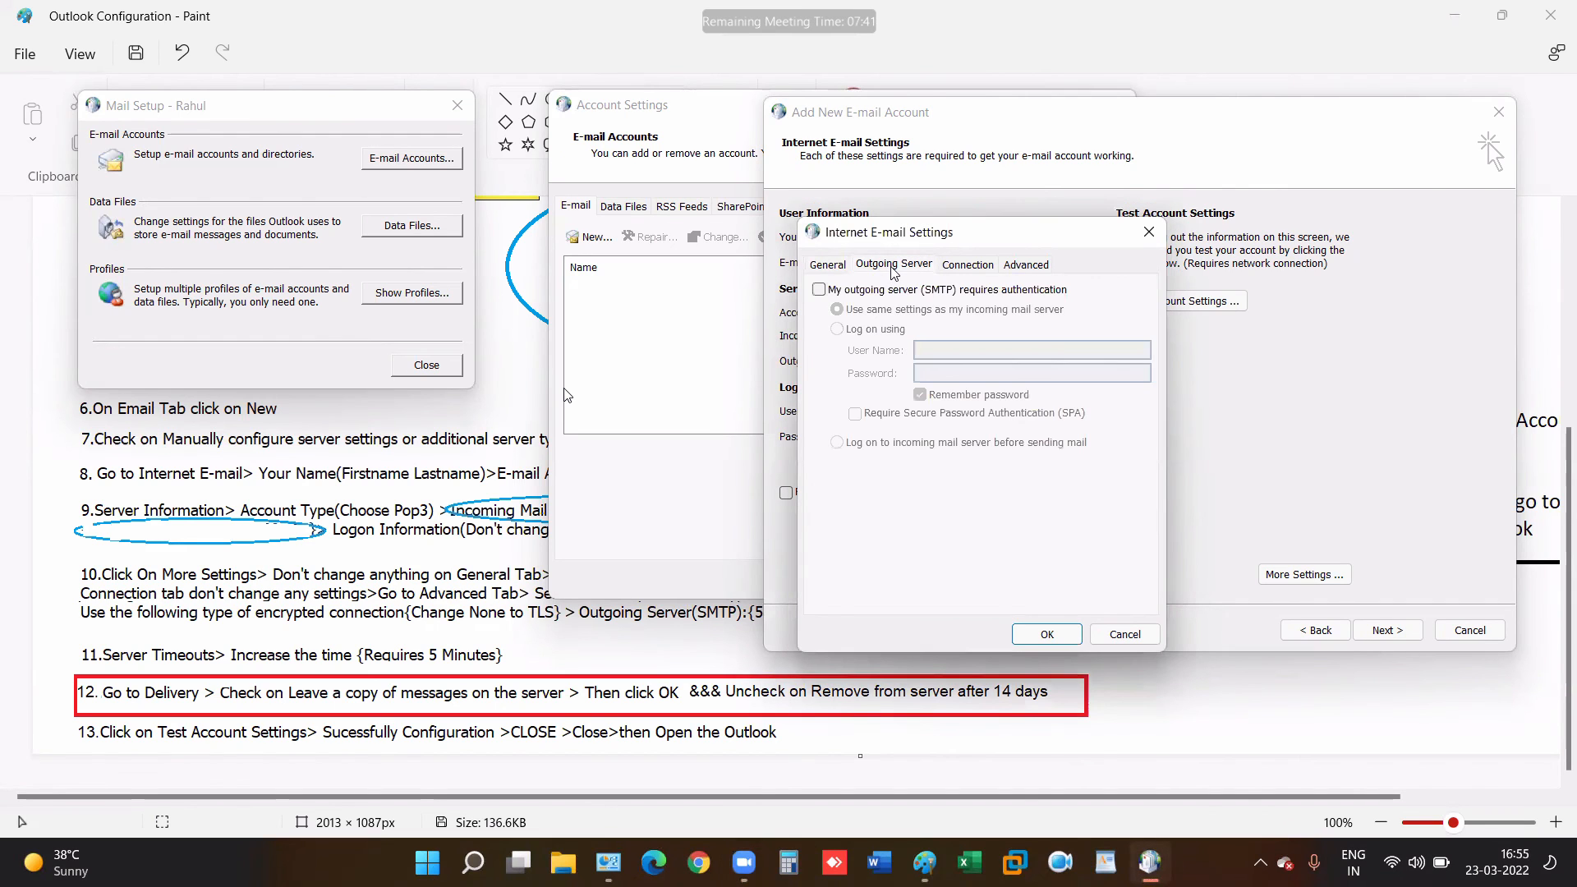
left_click(822, 291)
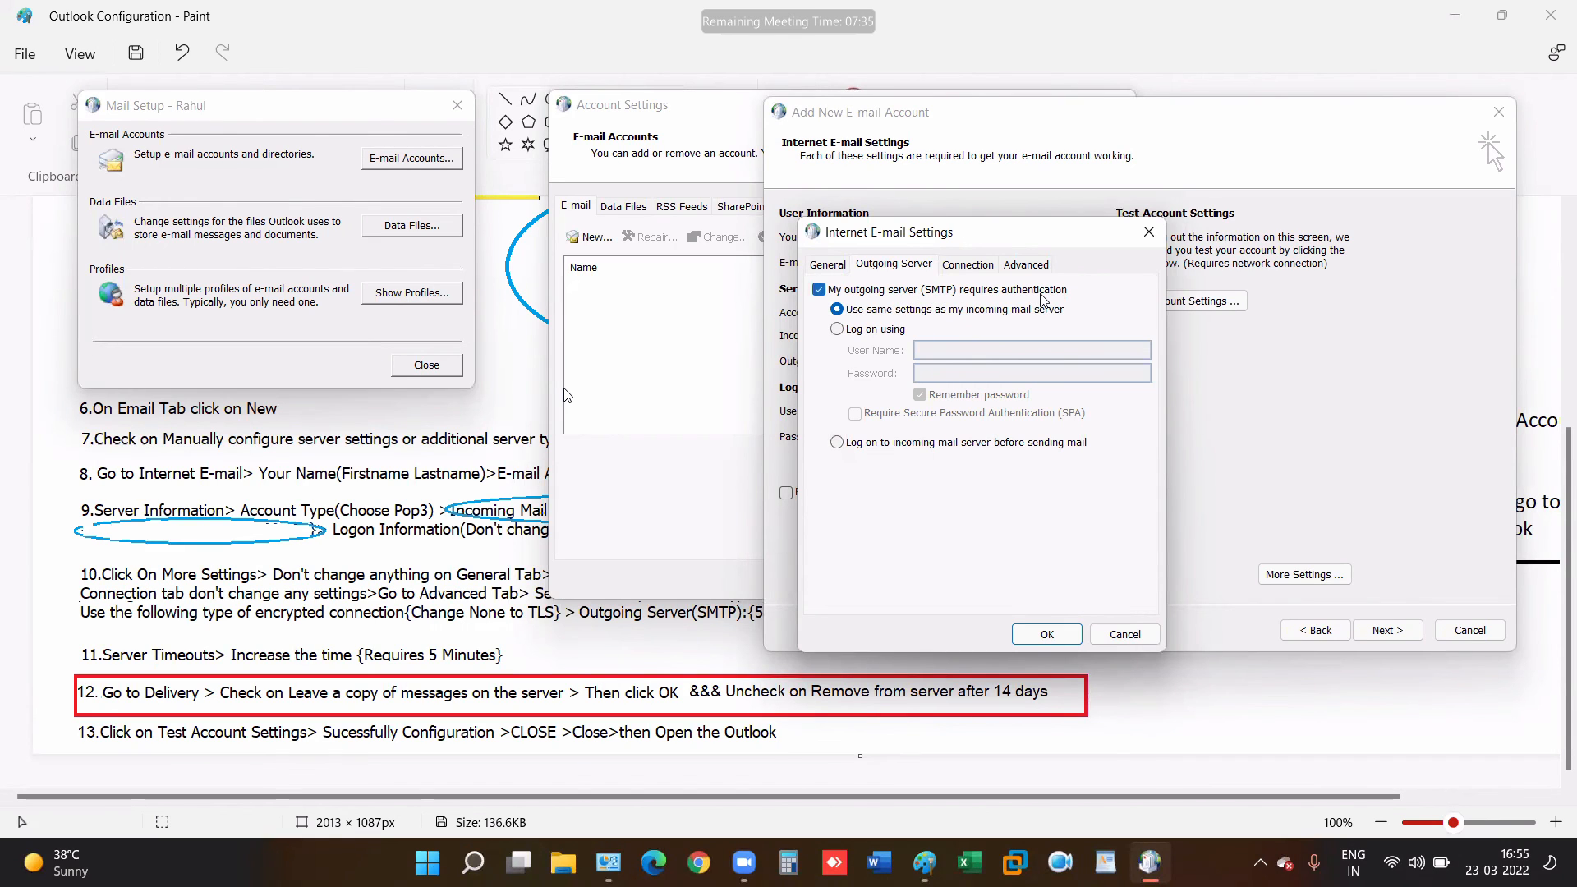
left_click(1042, 267)
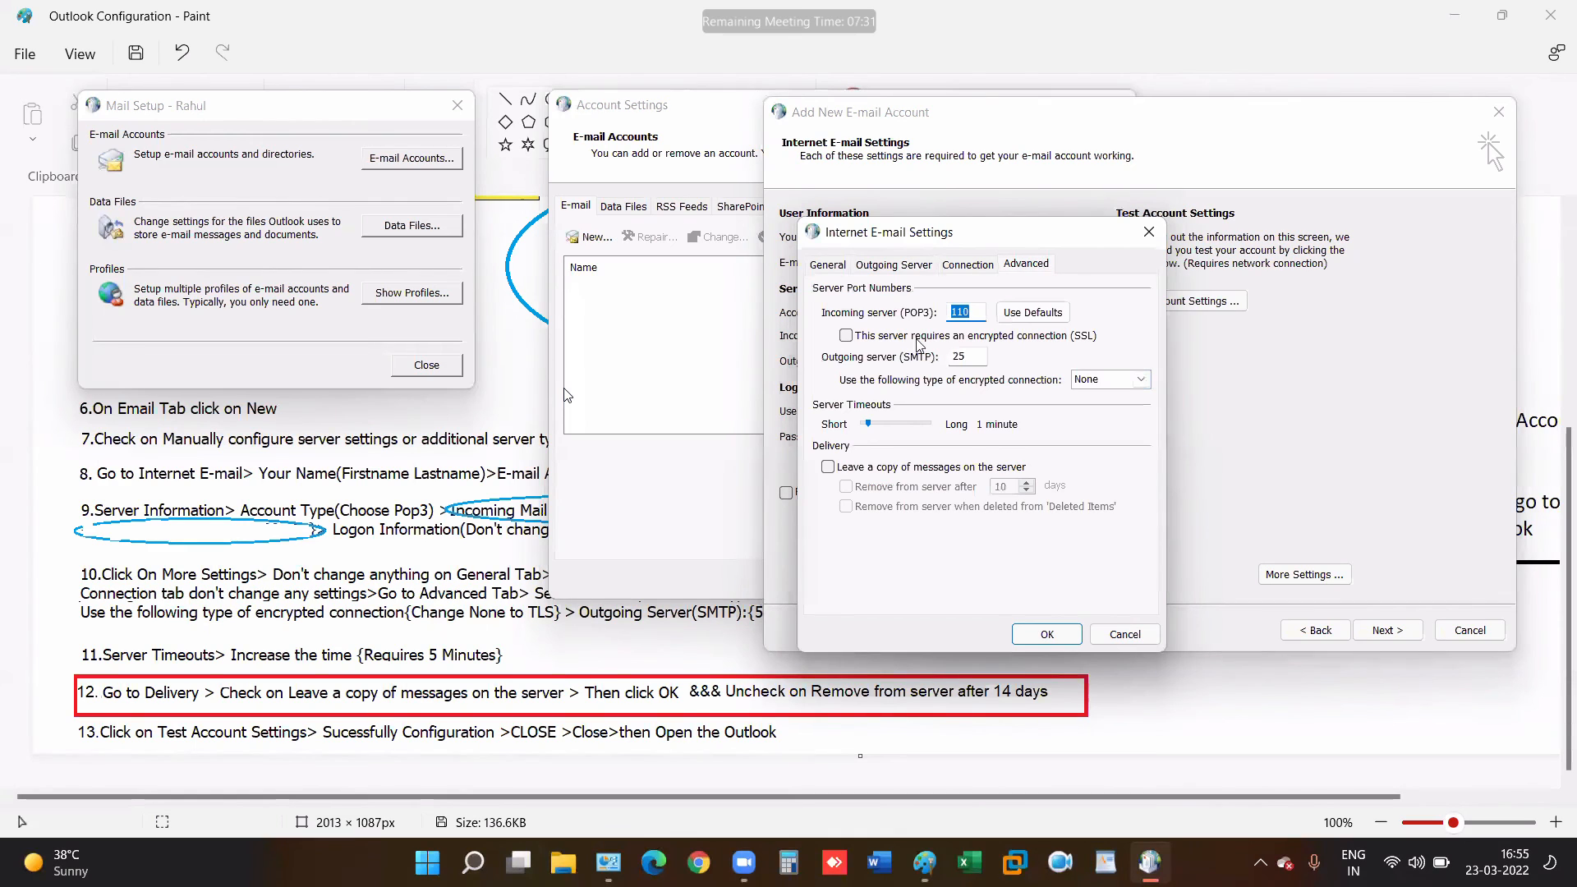
- Use SSL on incoming port 995, TLS on SMTP port 587, and leave a copy on the server
left_click(845, 336)
left_click(1141, 378)
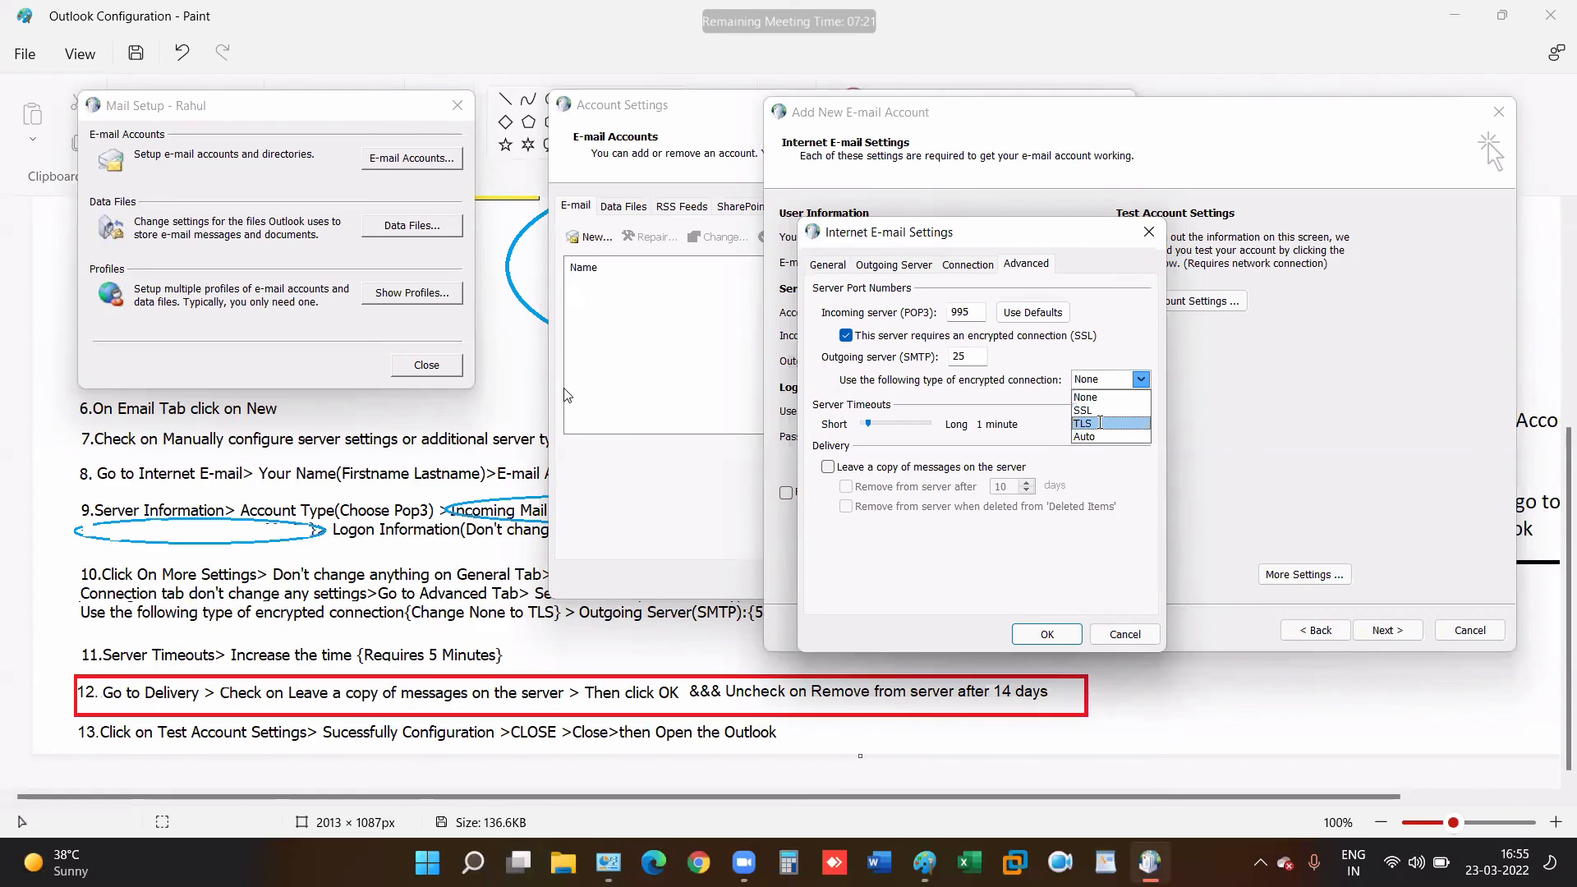
left_click(1099, 423)
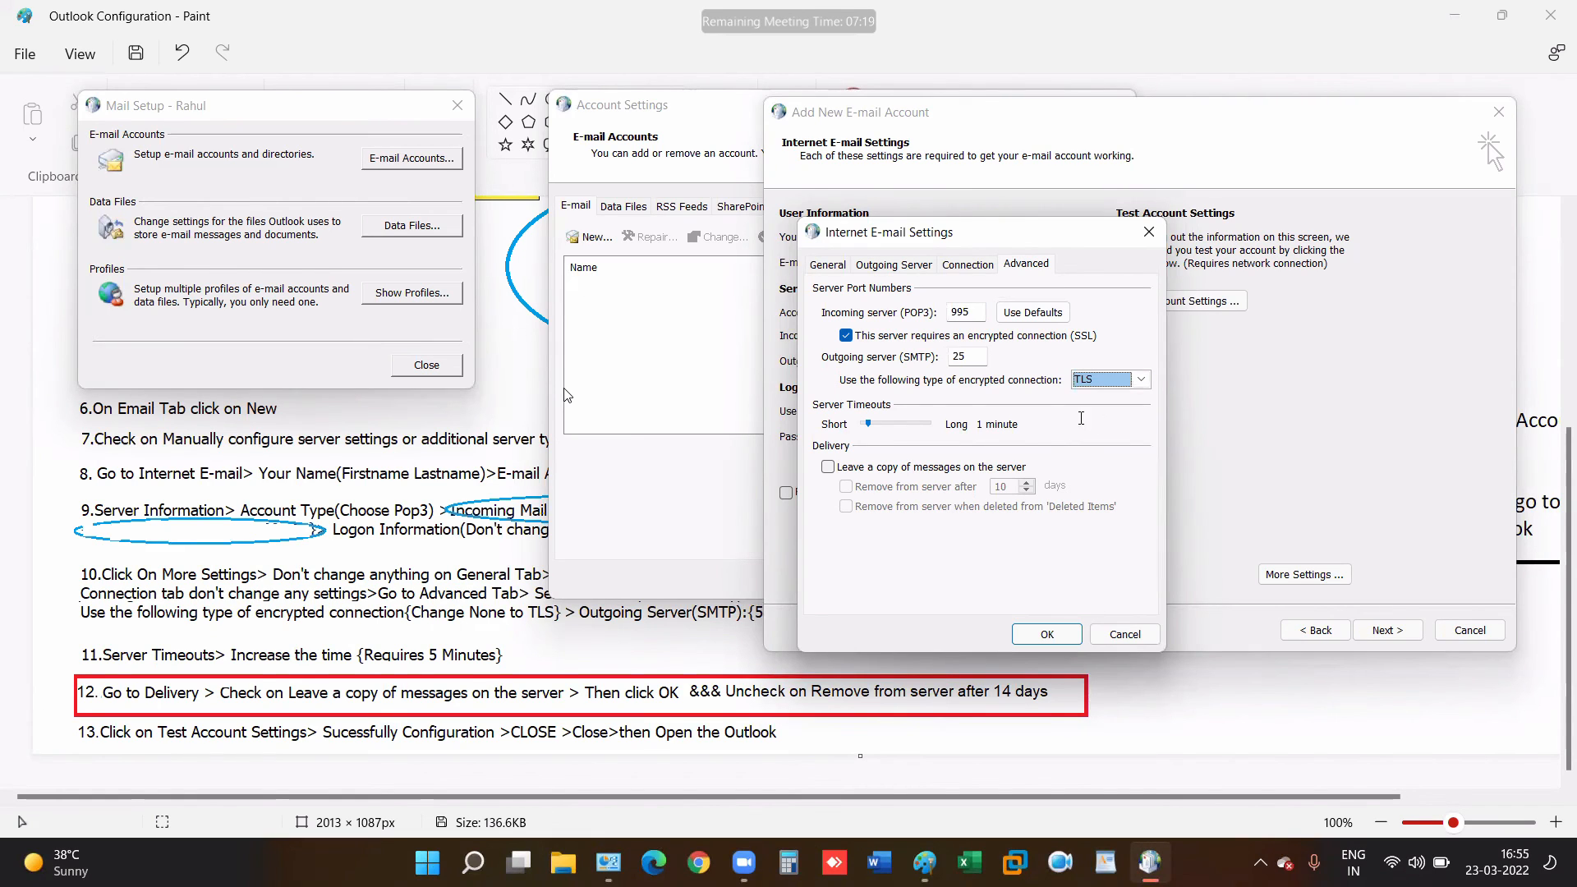
left_click_drag(971, 355, 919, 360)
type("587")
left_click(829, 468)
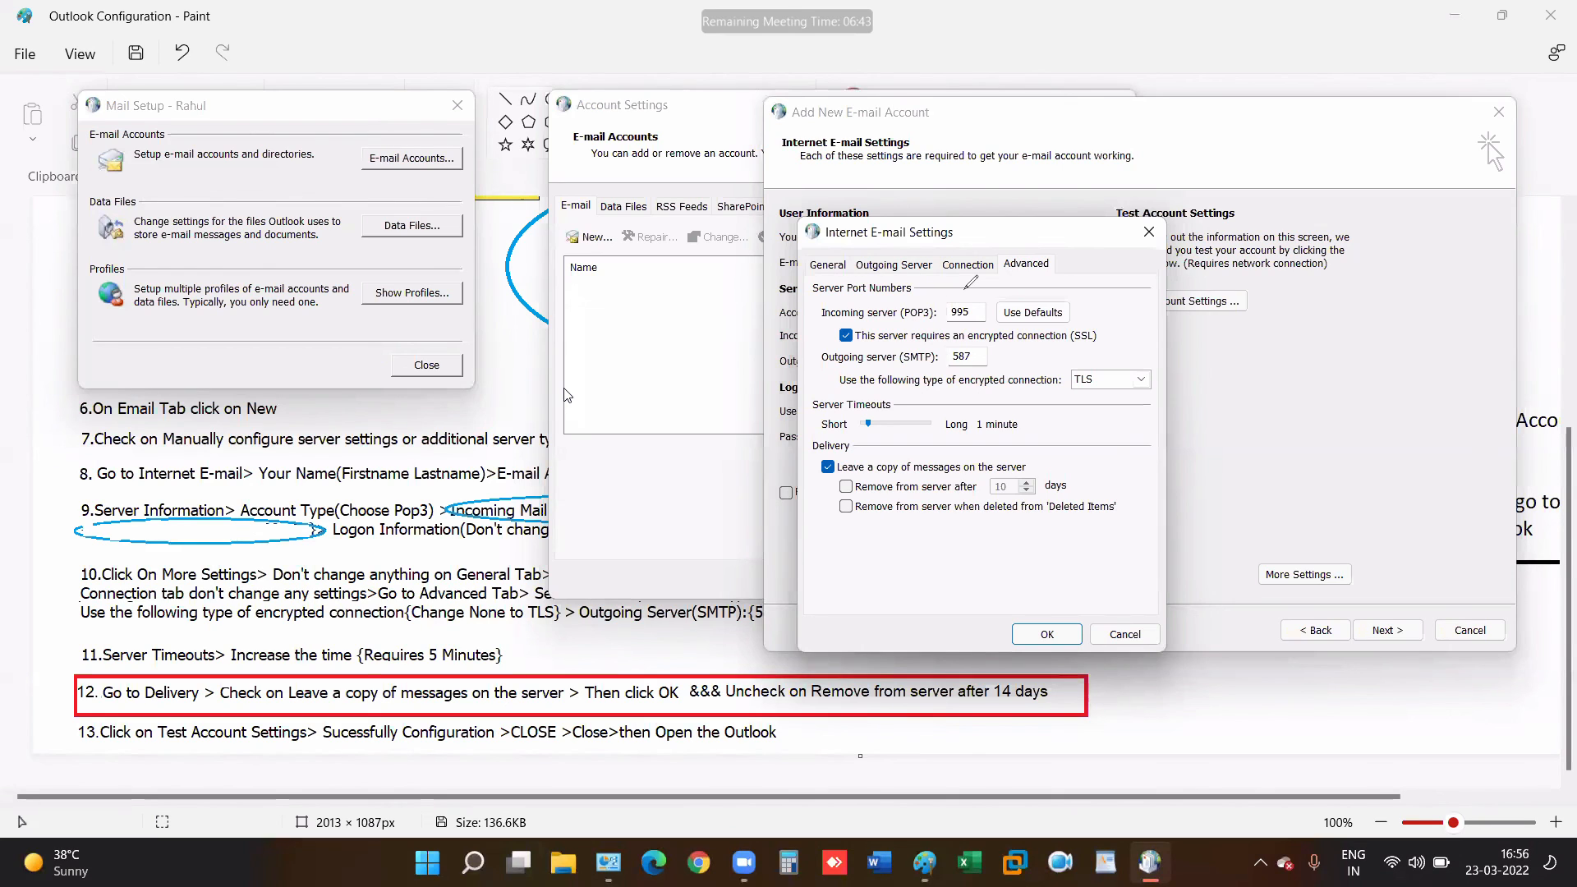
- Number the SSL, TLS, port, server-copy and OK settings as steps and tick off notes 9, 10, 12
mouse_move(952, 322)
left_mouse_down()
mouse_move(981, 335)
mouse_move(997, 296)
mouse_move(945, 287)
left_mouse_up()
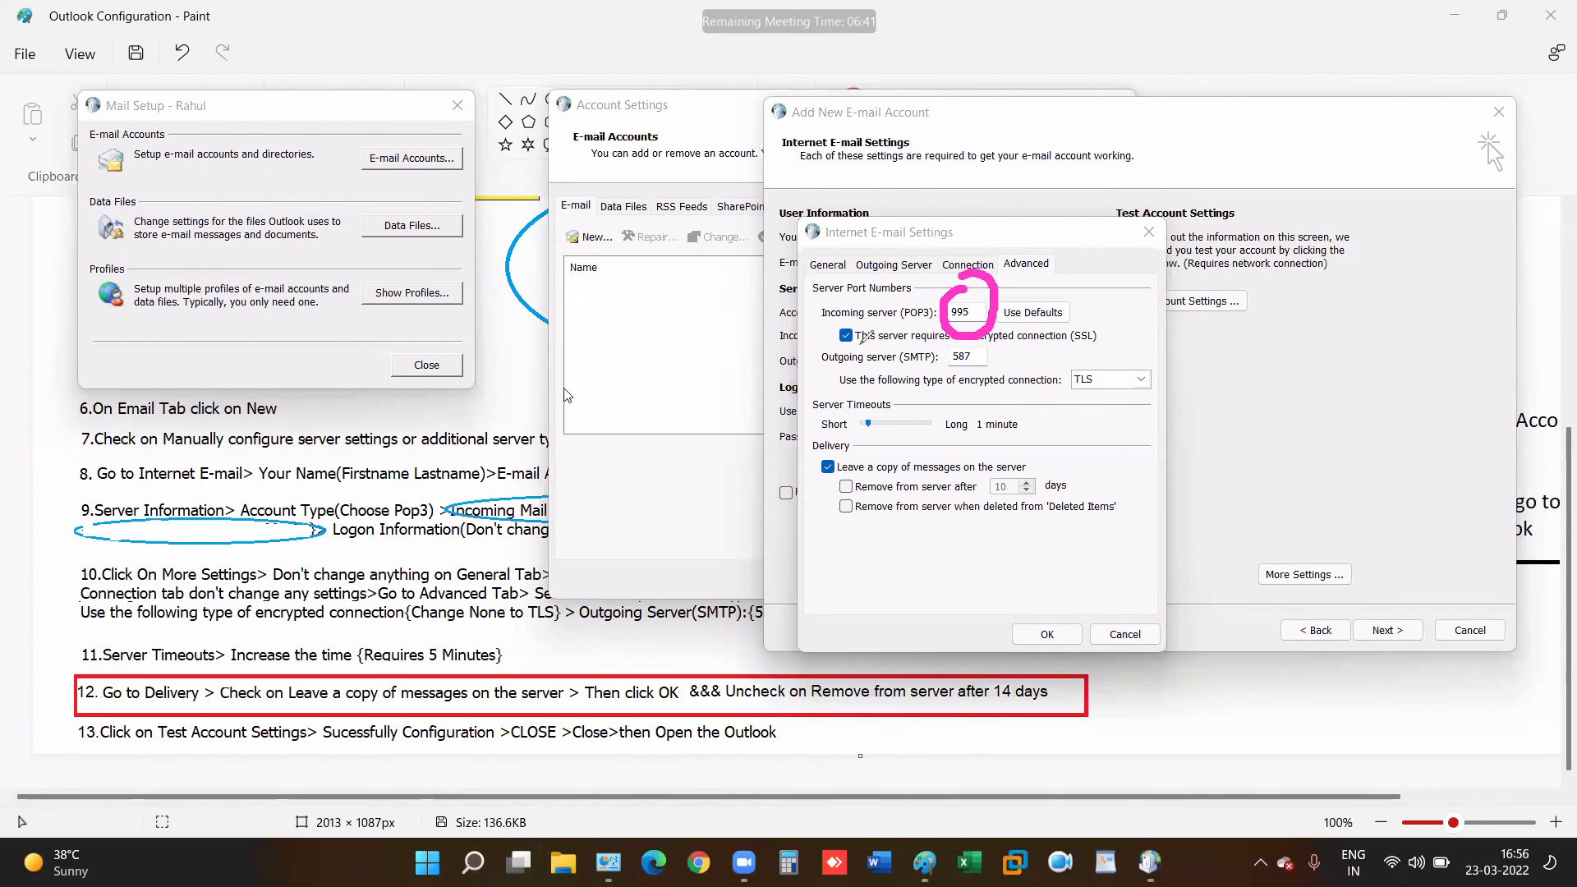
mouse_move(858, 332)
left_mouse_down()
mouse_move(710, 383)
mouse_move(648, 426)
left_mouse_up()
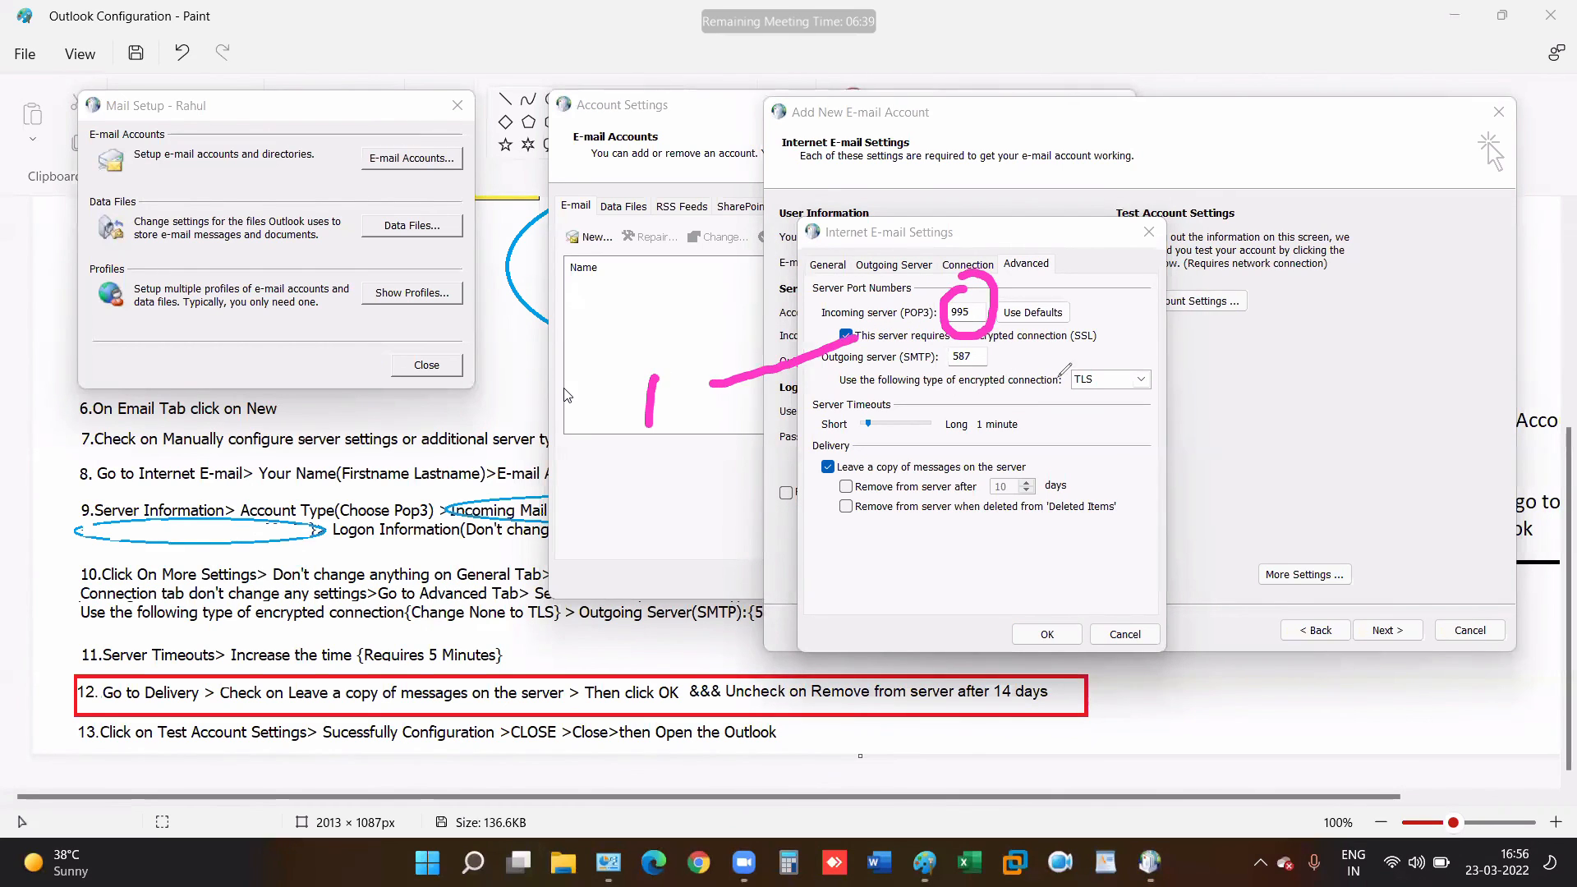
left_click_drag(1100, 379, 1168, 430)
mouse_move(1209, 439)
left_mouse_down()
mouse_move(1228, 452)
mouse_move(1207, 486)
mouse_move(1252, 487)
left_mouse_up()
mouse_move(969, 349)
left_mouse_down()
mouse_move(1213, 283)
mouse_move(1256, 291)
mouse_move(1189, 374)
left_mouse_up()
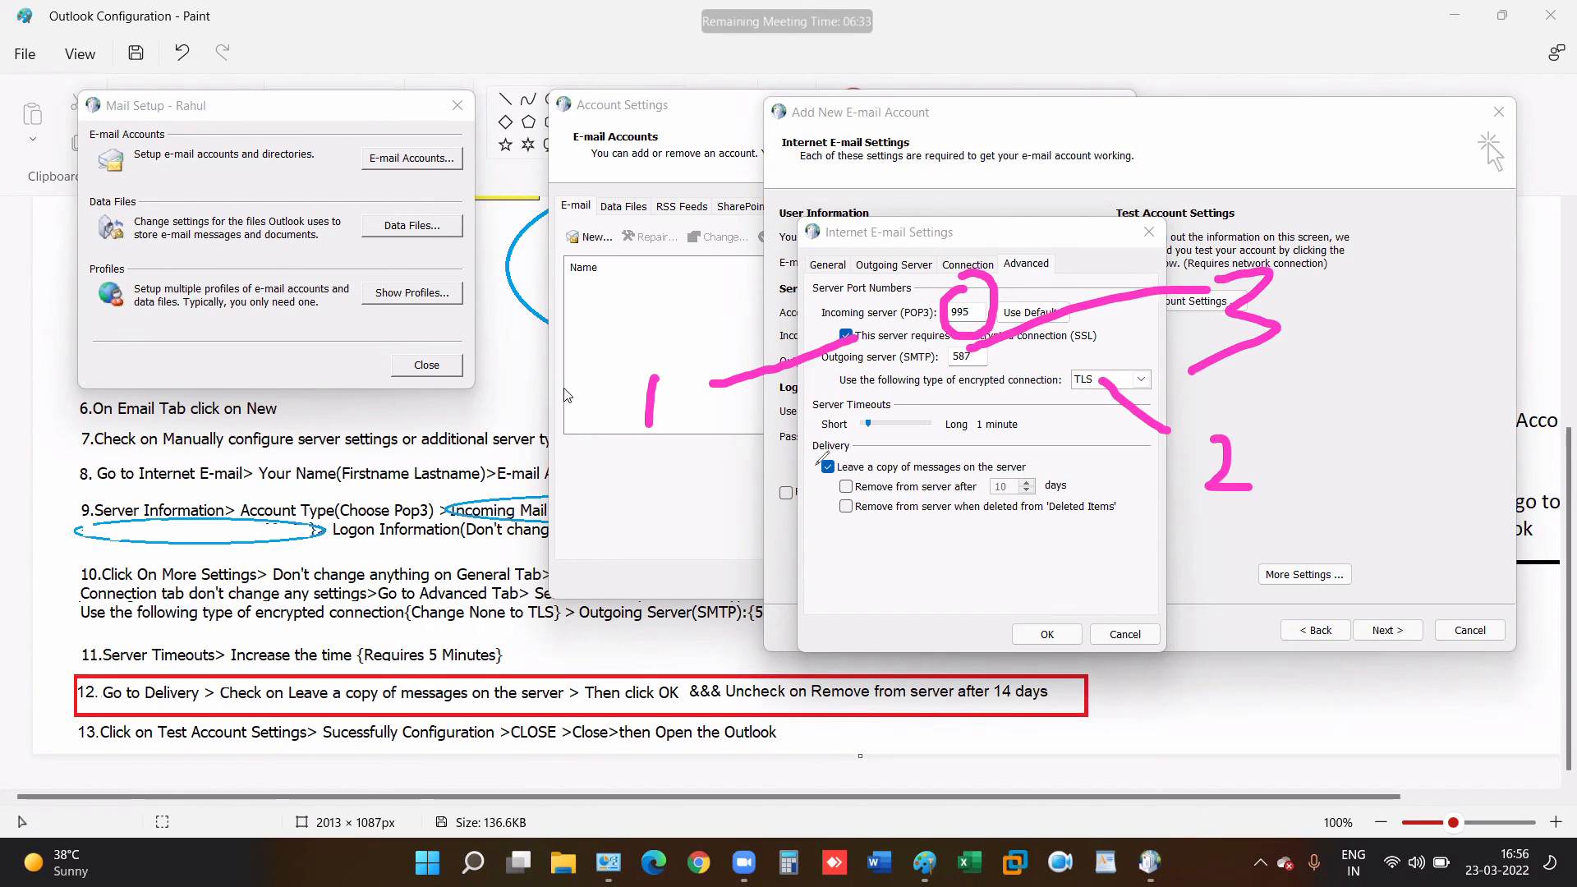
left_click_drag(734, 548, 817, 464)
left_click_drag(803, 566, 817, 672)
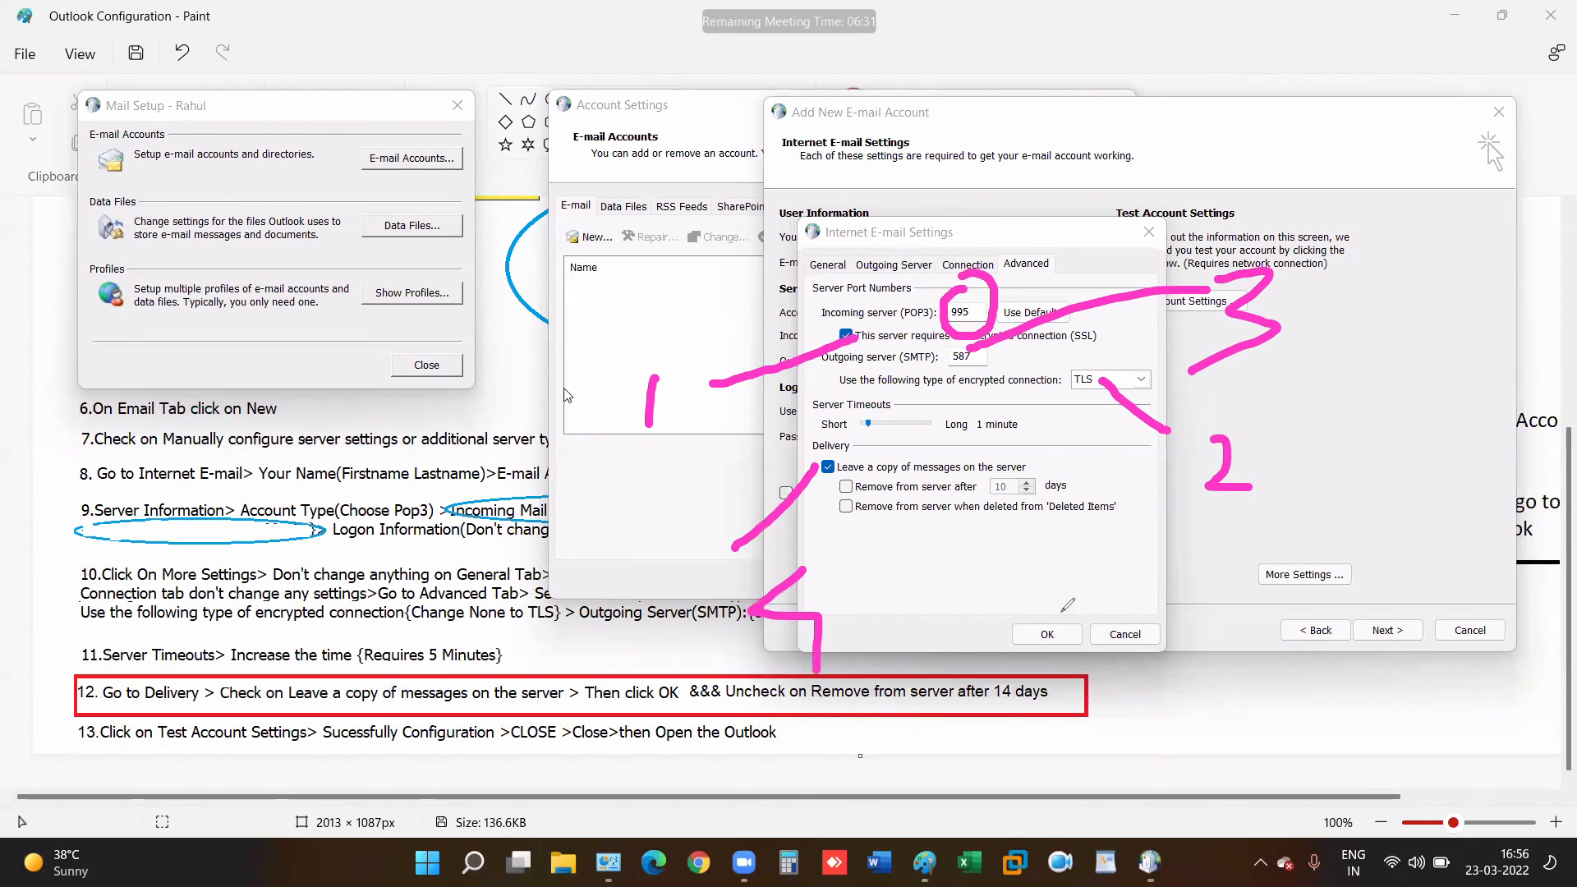
mouse_move(1063, 610)
left_mouse_down()
mouse_move(1010, 629)
mouse_move(1061, 663)
mouse_move(1075, 603)
left_mouse_up()
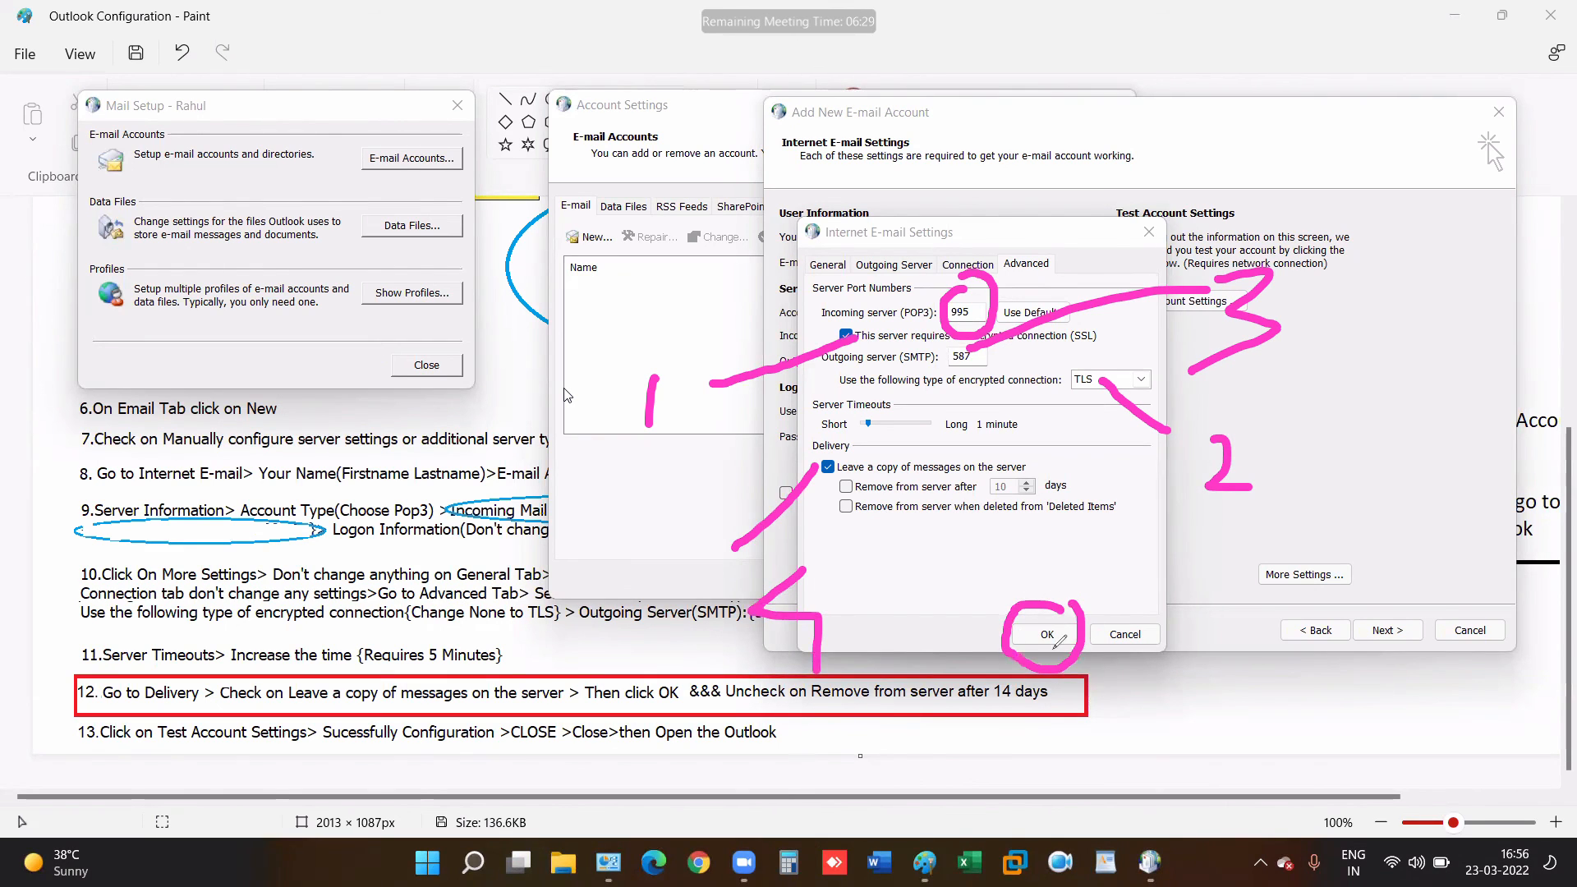
mouse_move(1064, 663)
left_mouse_down()
mouse_move(1166, 700)
mouse_move(1179, 667)
mouse_move(1231, 696)
mouse_move(1174, 733)
left_mouse_up()
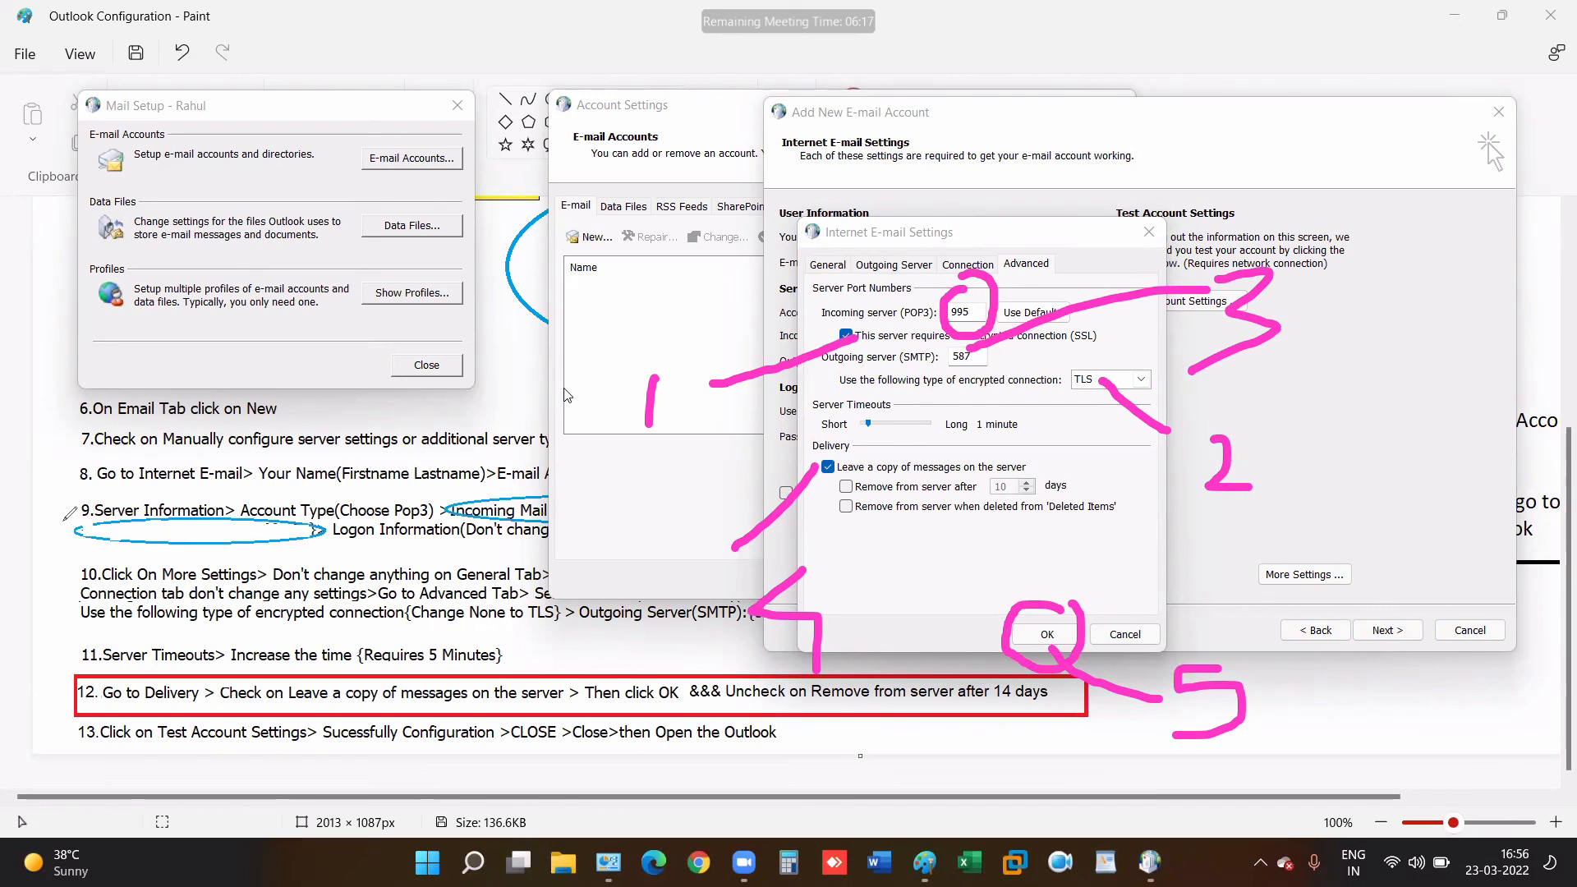
left_click_drag(57, 526, 119, 522)
mouse_move(53, 605)
left_mouse_down()
mouse_move(75, 621)
mouse_move(170, 562)
left_mouse_up()
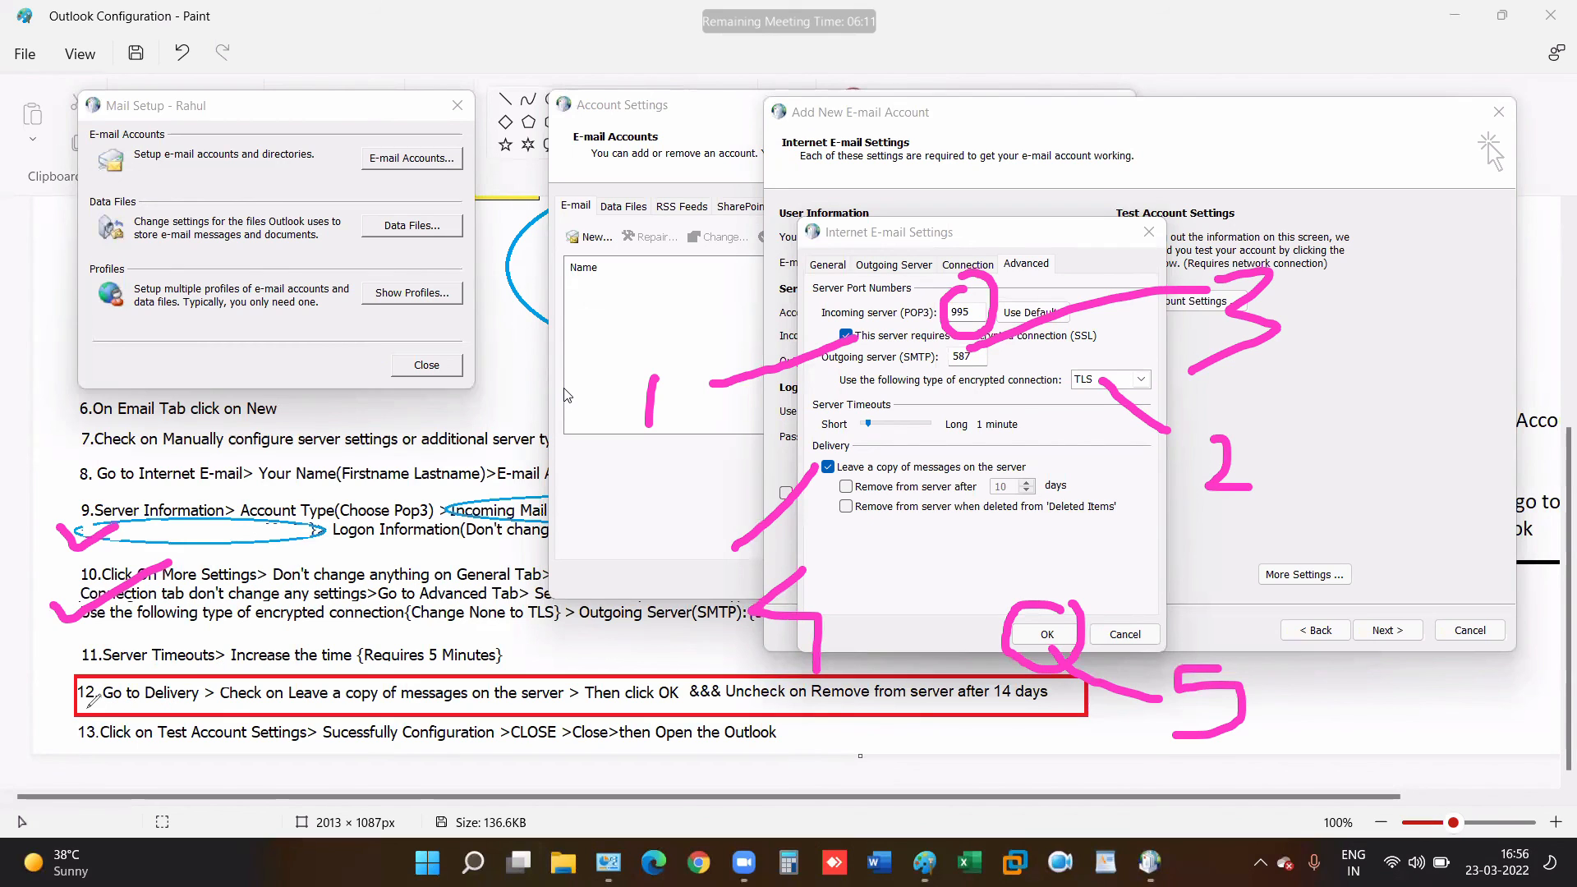
mouse_move(82, 698)
left_mouse_down()
mouse_move(105, 714)
mouse_move(315, 647)
left_mouse_up()
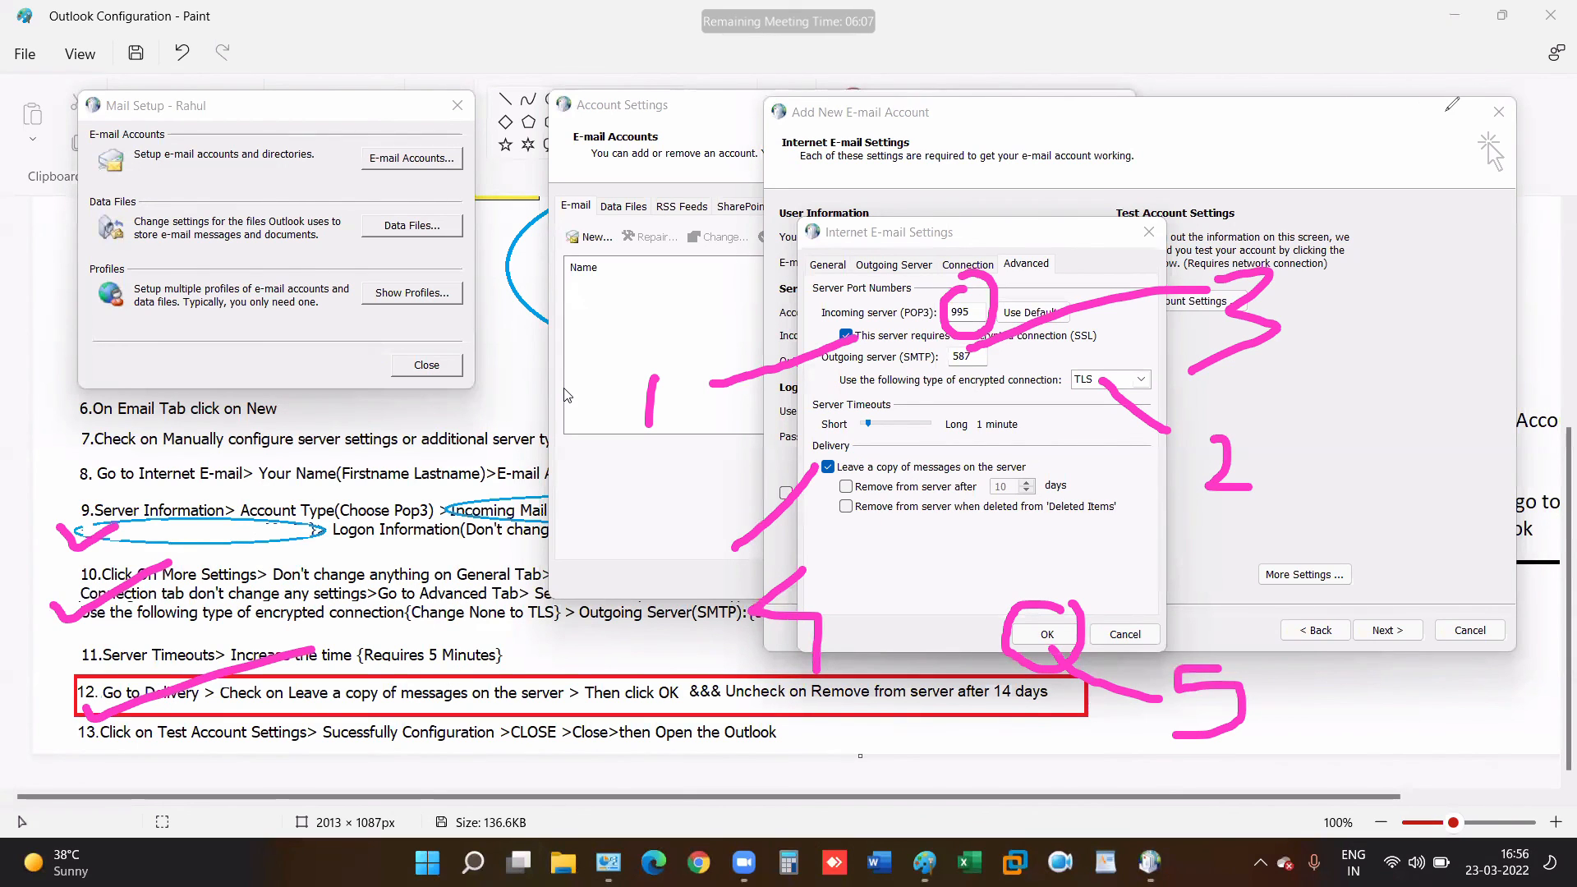
- Set the server timeout slider to 5 minutes and apply the advanced settings
left_click(904, 417)
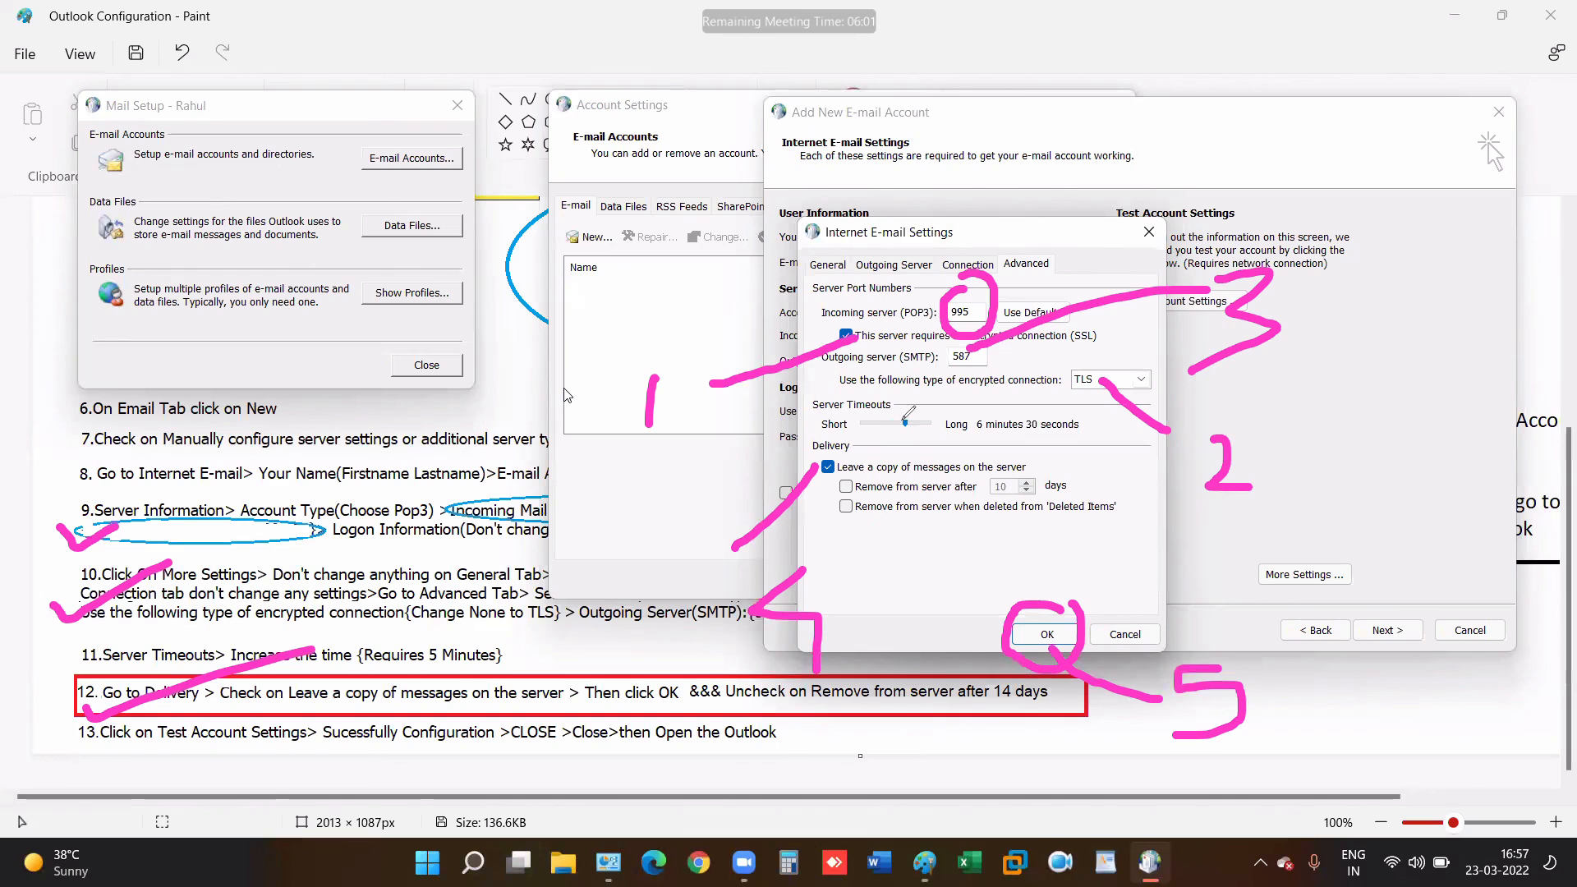
left_click_drag(906, 425, 902, 428)
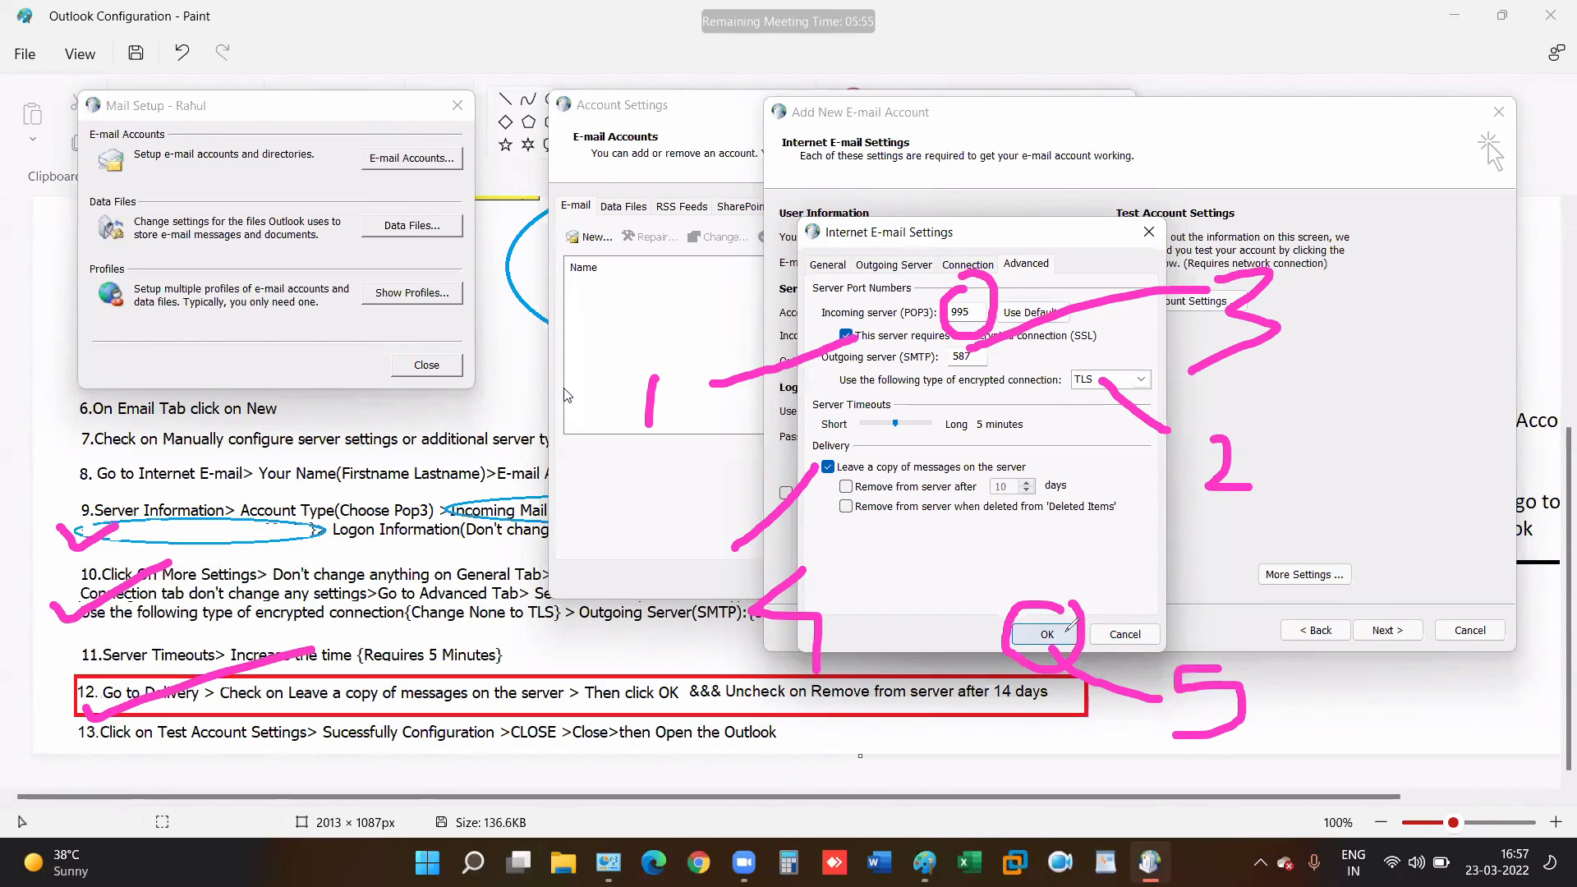
left_click(1068, 629)
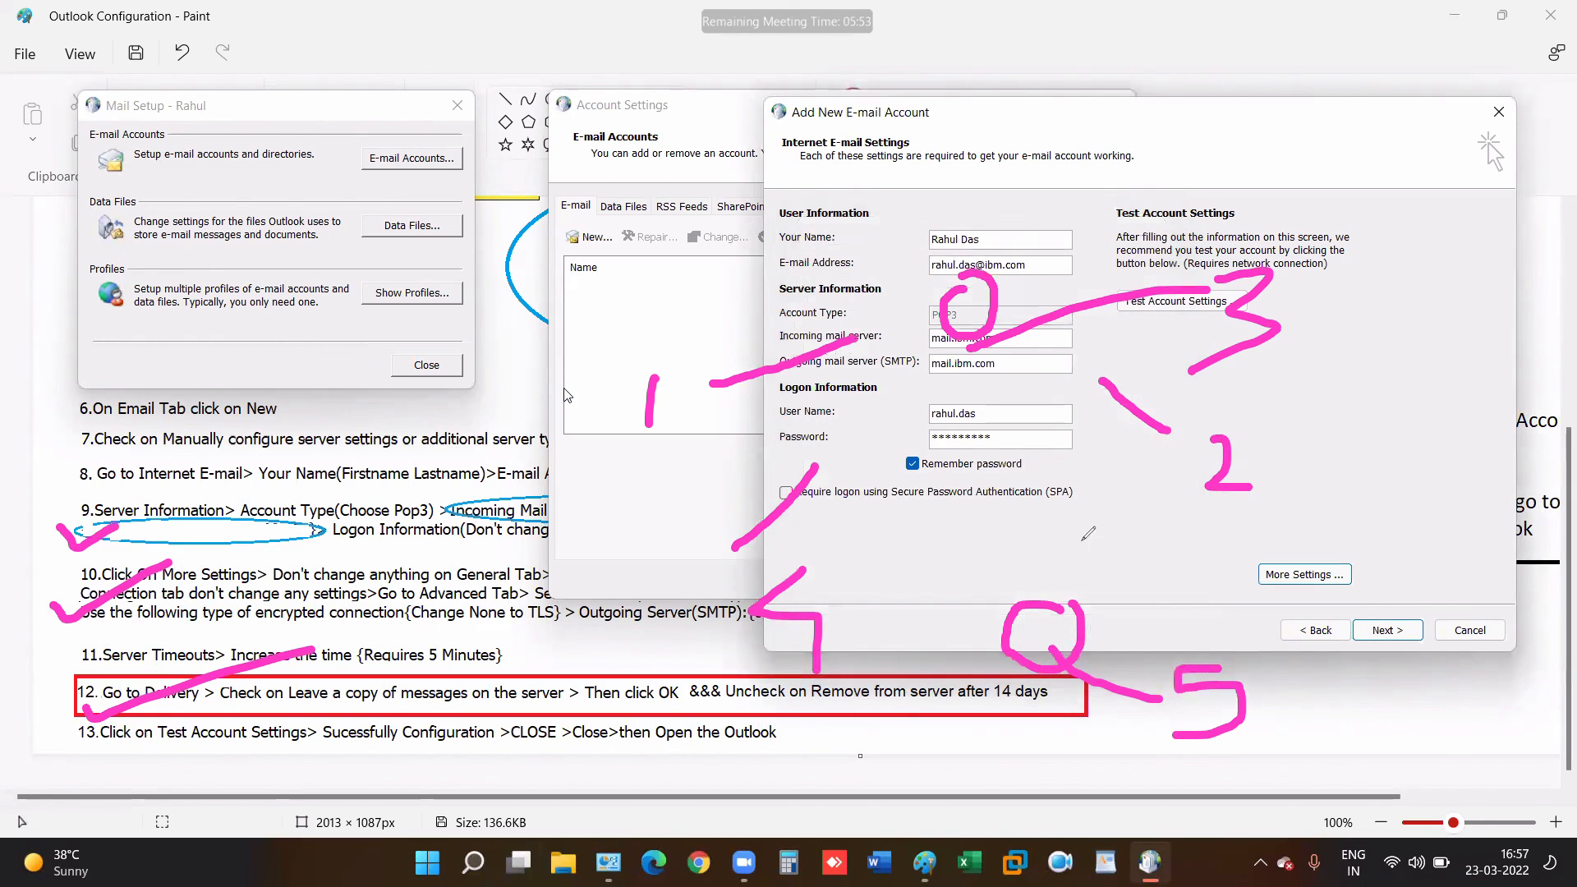
- Finish the new account wizard, close Account Settings and Mail Setup, and show the notes full screen
left_click(1385, 629)
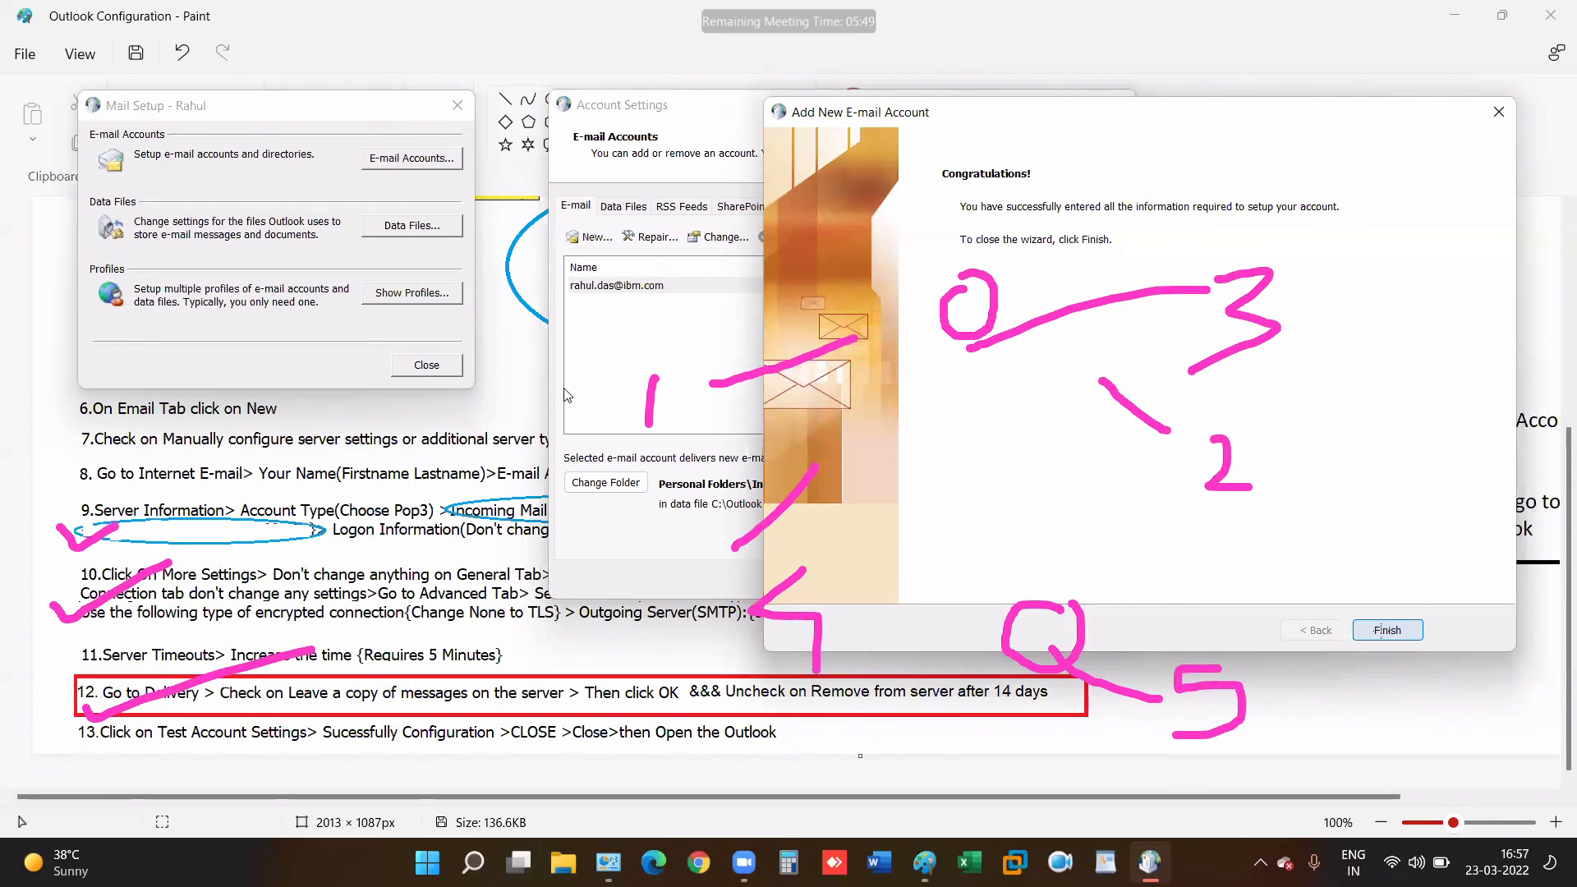
left_click(1385, 630)
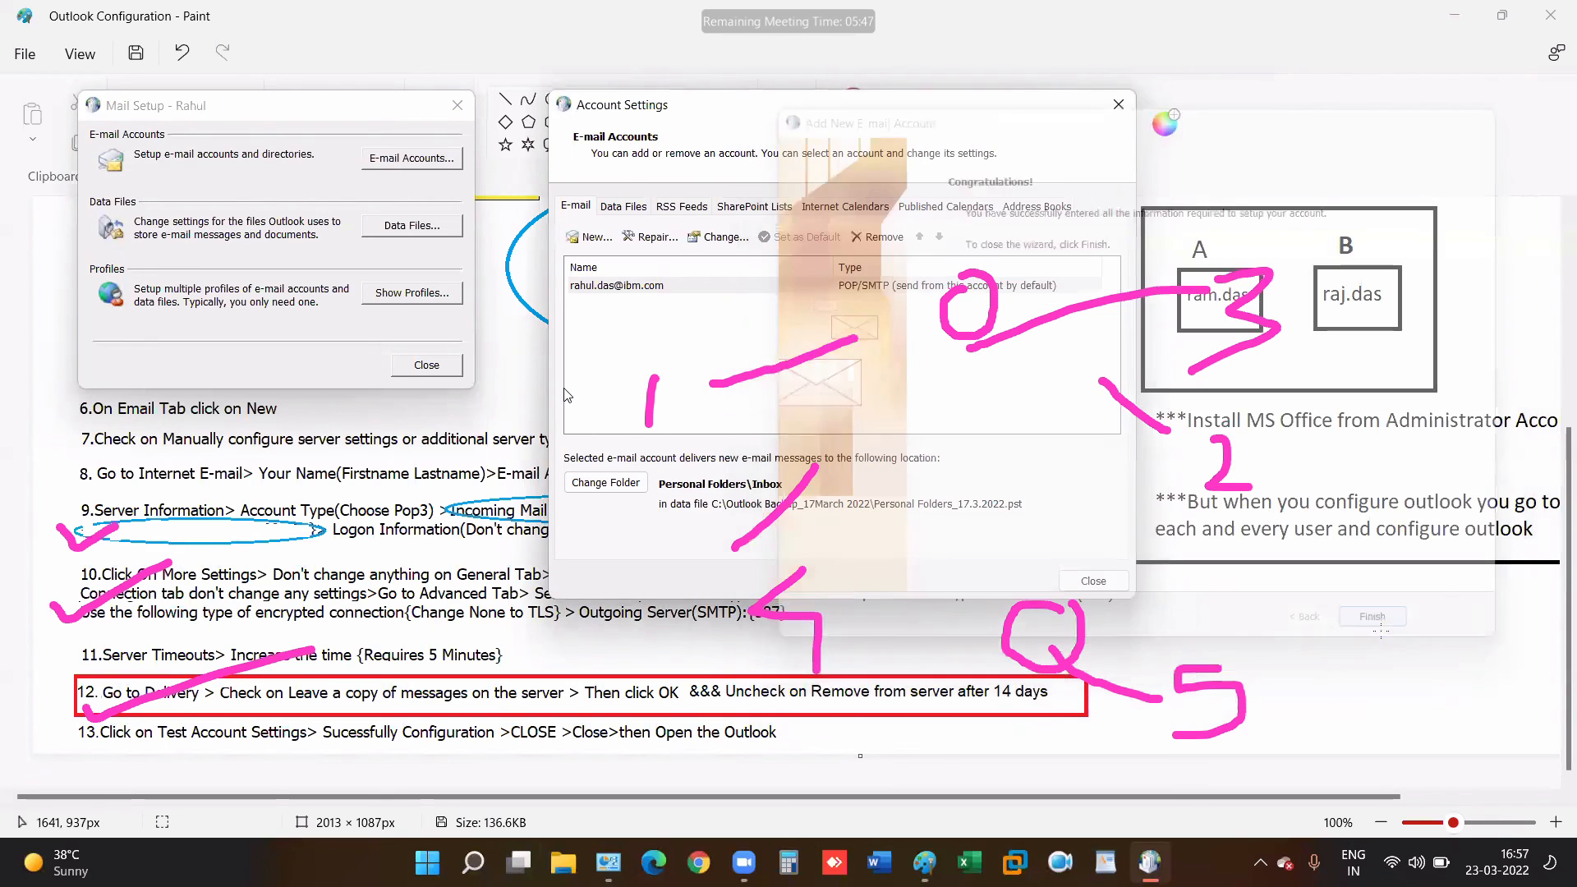
left_click(1093, 580)
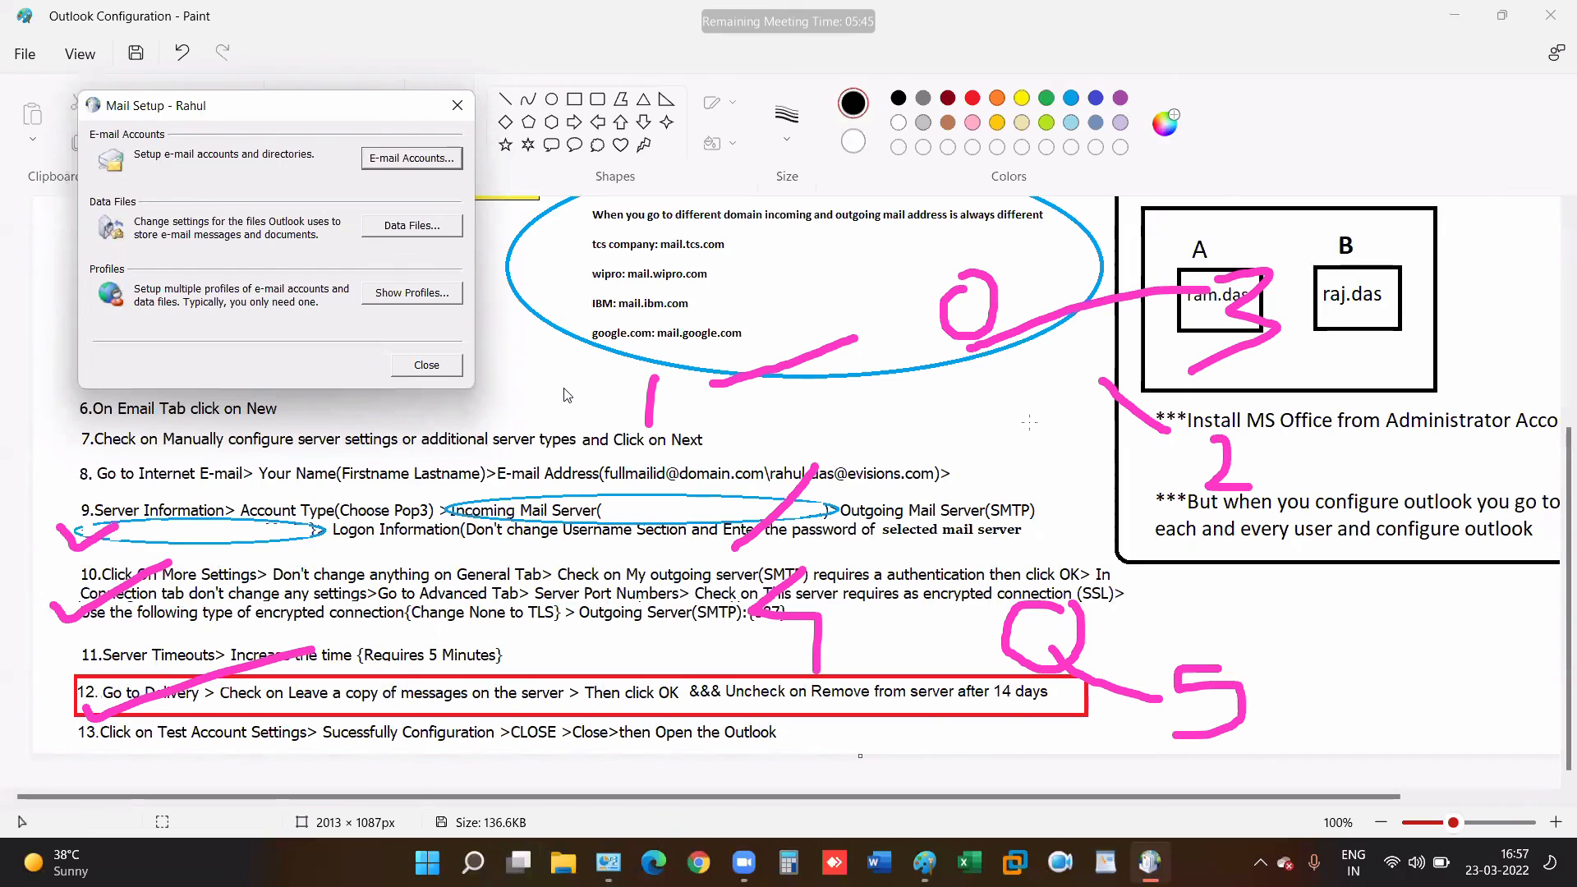
left_click(564, 395)
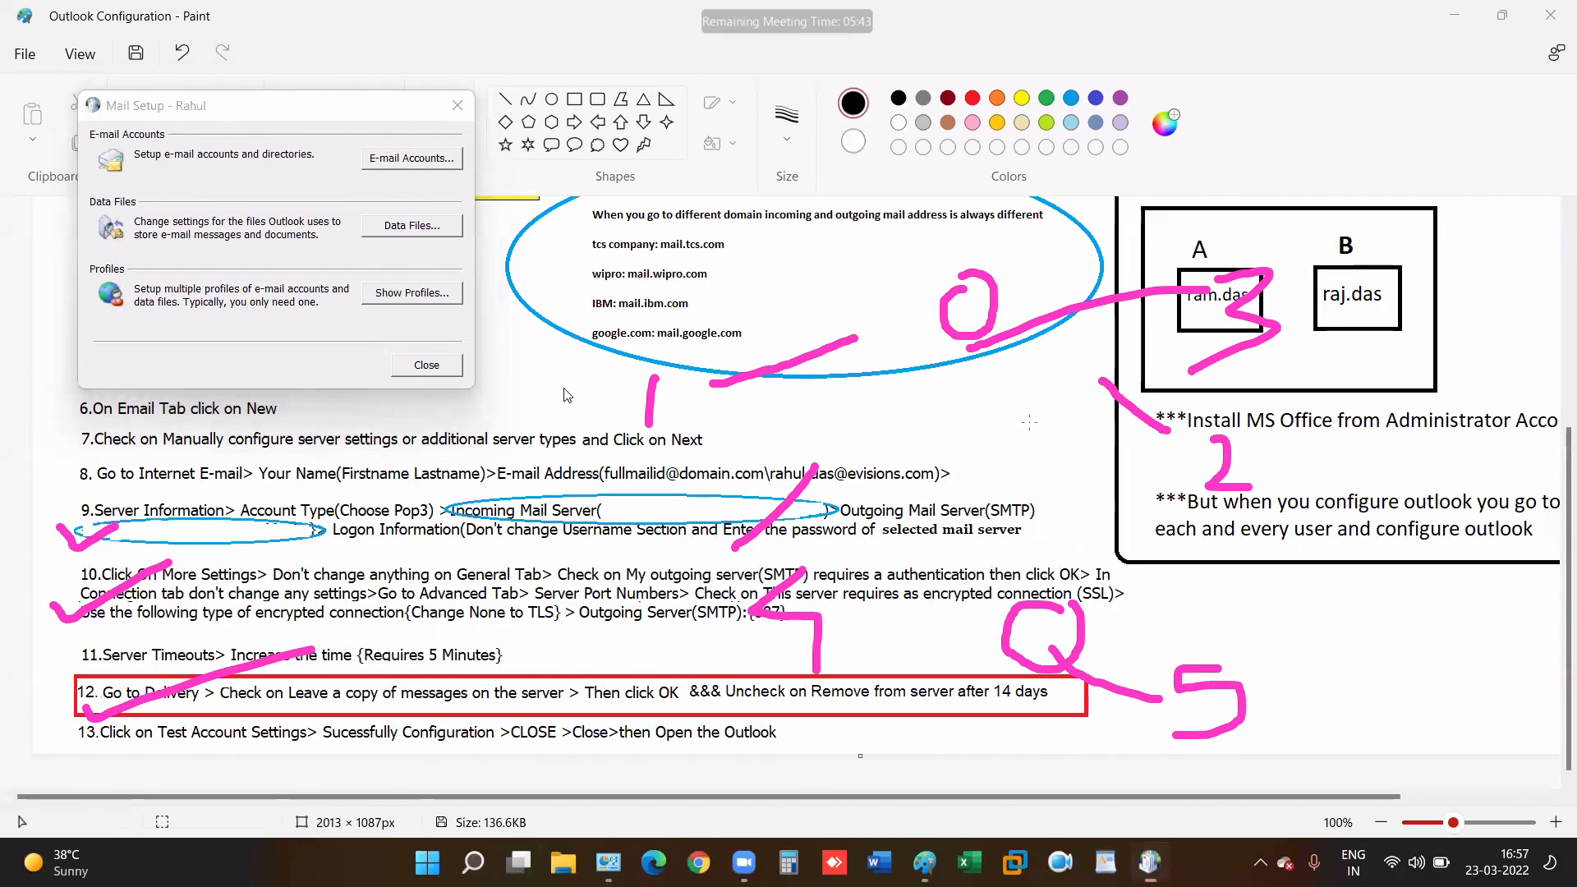
left_click(426, 366)
left_click(80, 54)
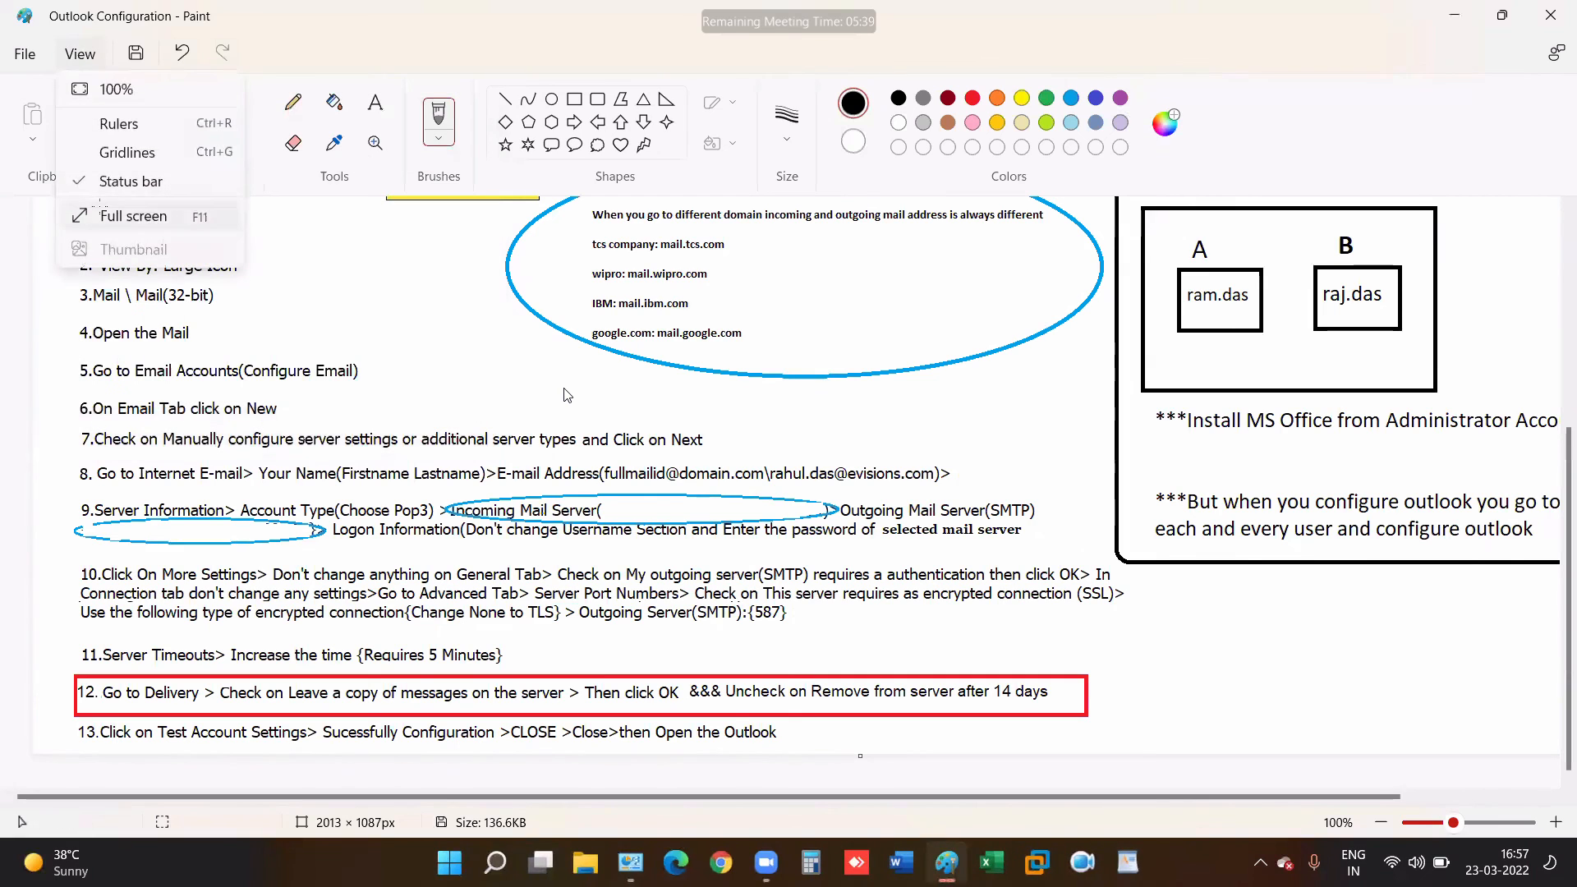
left_click(99, 207)
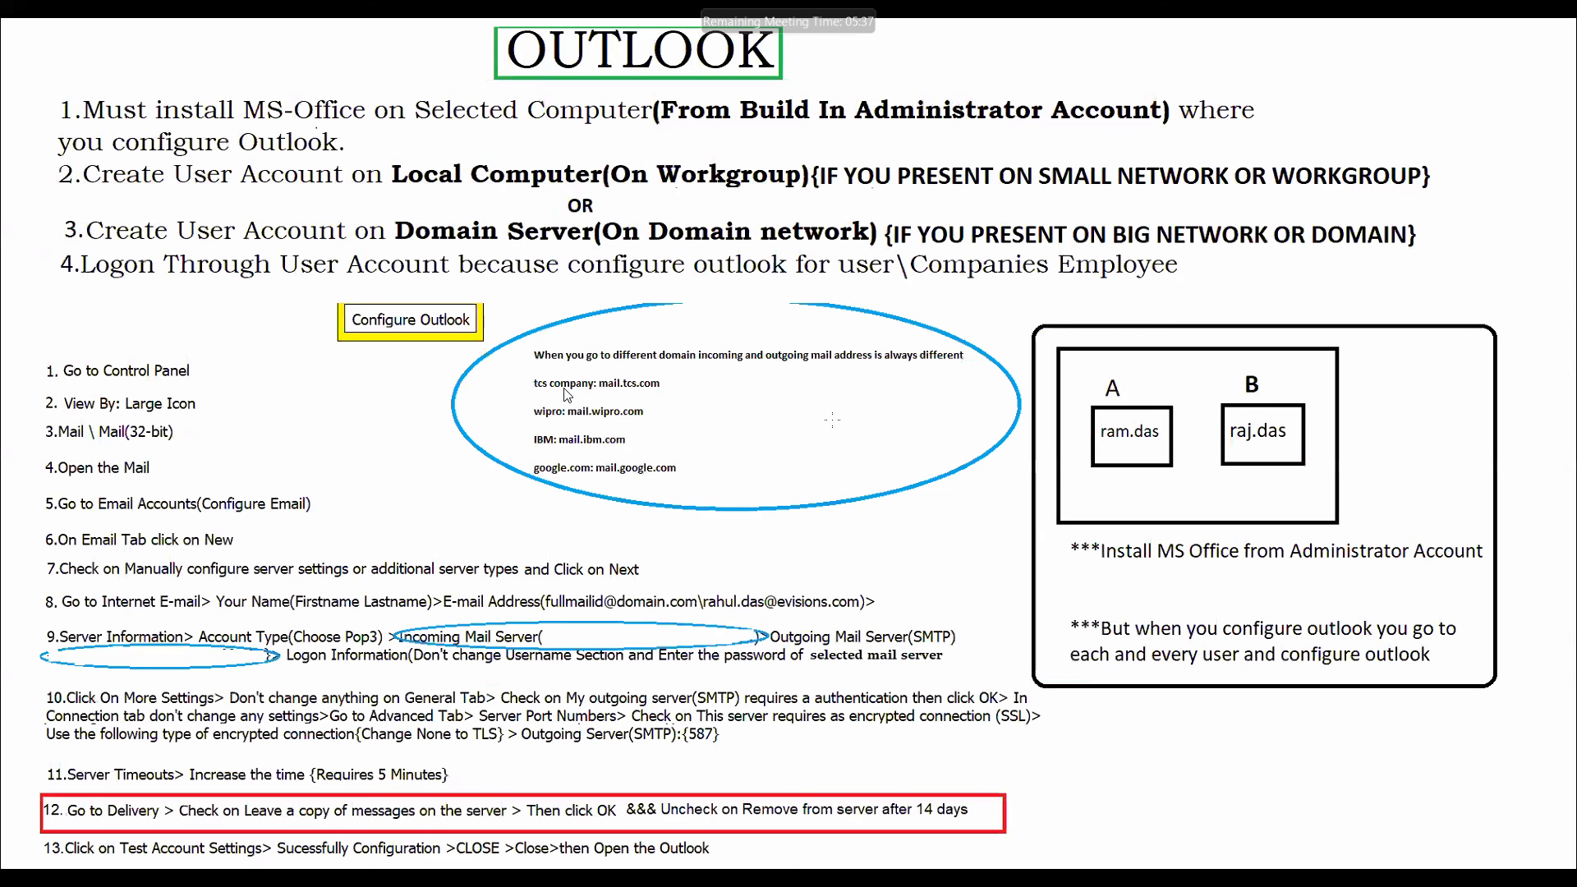